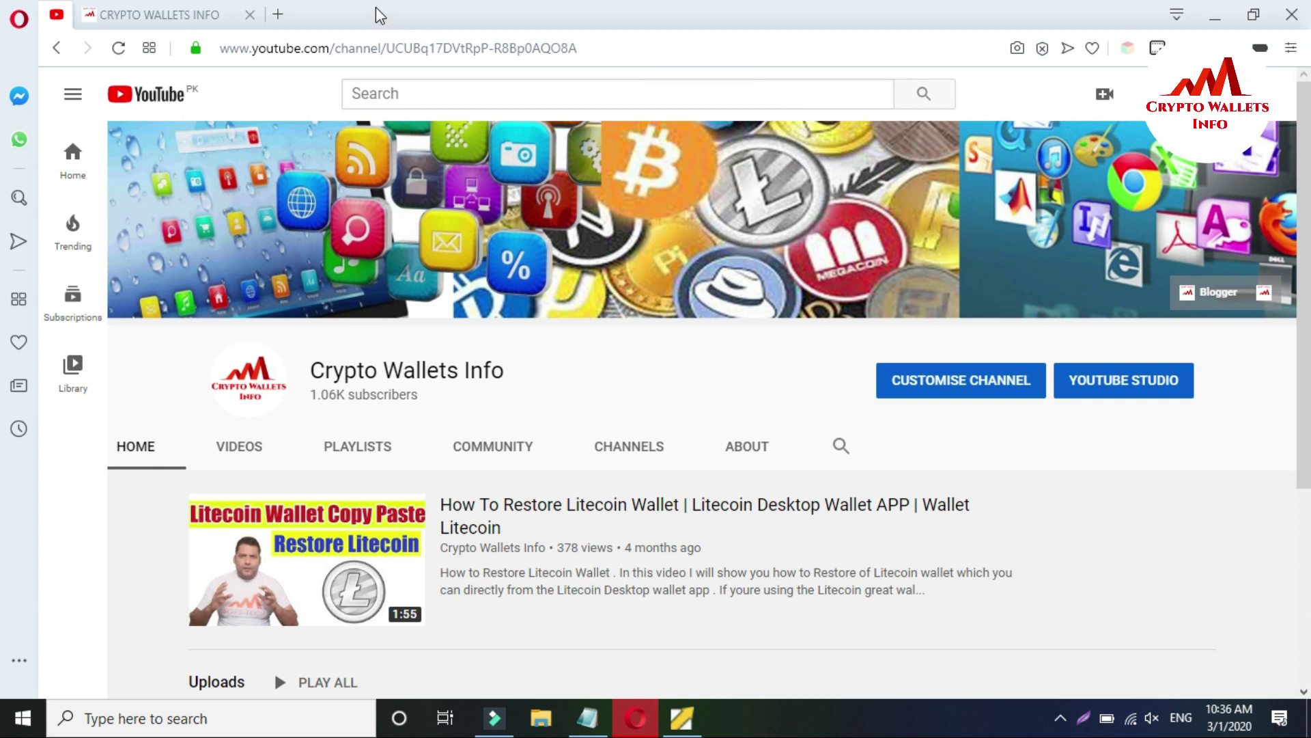
Copy the MyEtherWallet GitHub releases URL from the ETH WALLET 1 text file and open it in a new browser tab.
{"action": "left_click", "coordinate": [163, 13]}
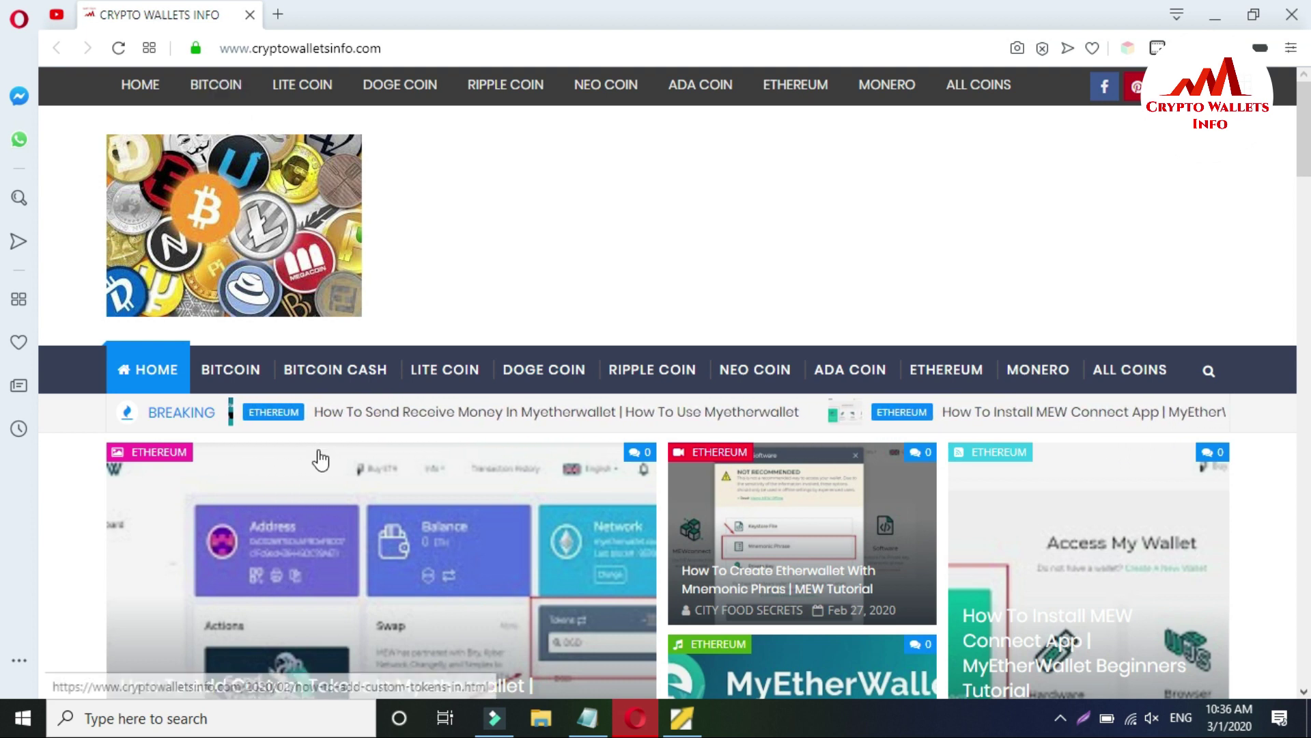
{"action": "left_click", "coordinate": [584, 717]}
{"action": "left_click_drag", "start_coordinate": [122, 314], "coordinate": [543, 321]}
{"action": "key", "text": "ctrl+c"}
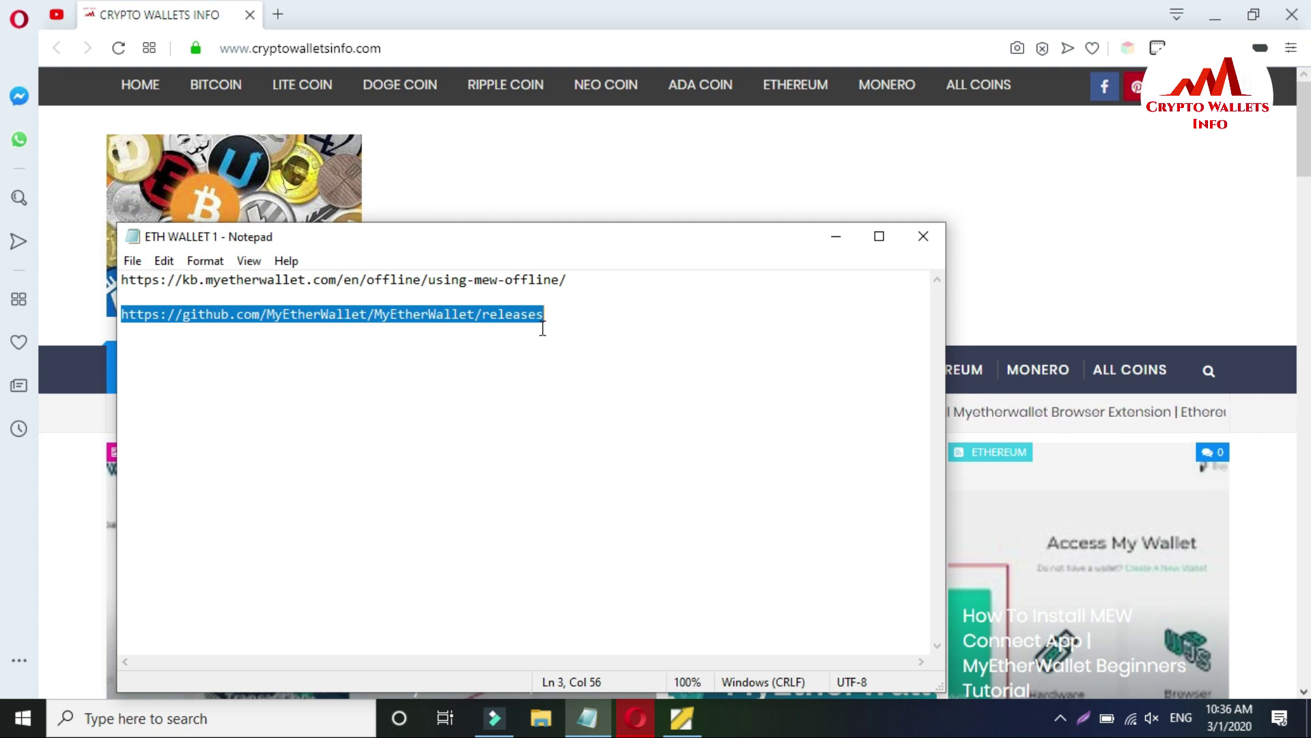
{"action": "left_click", "coordinate": [276, 15]}
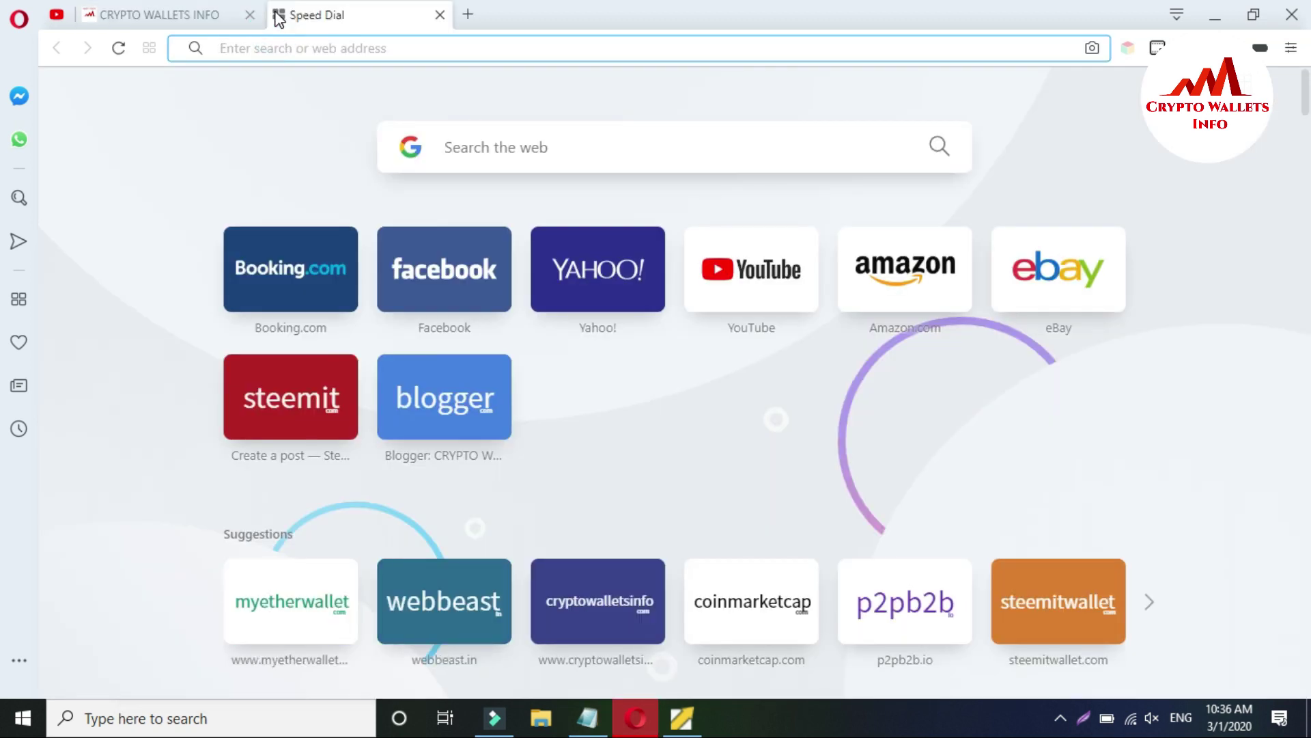
{"action": "key", "text": "ctrl+v"}
{"action": "key", "text": "Return"}
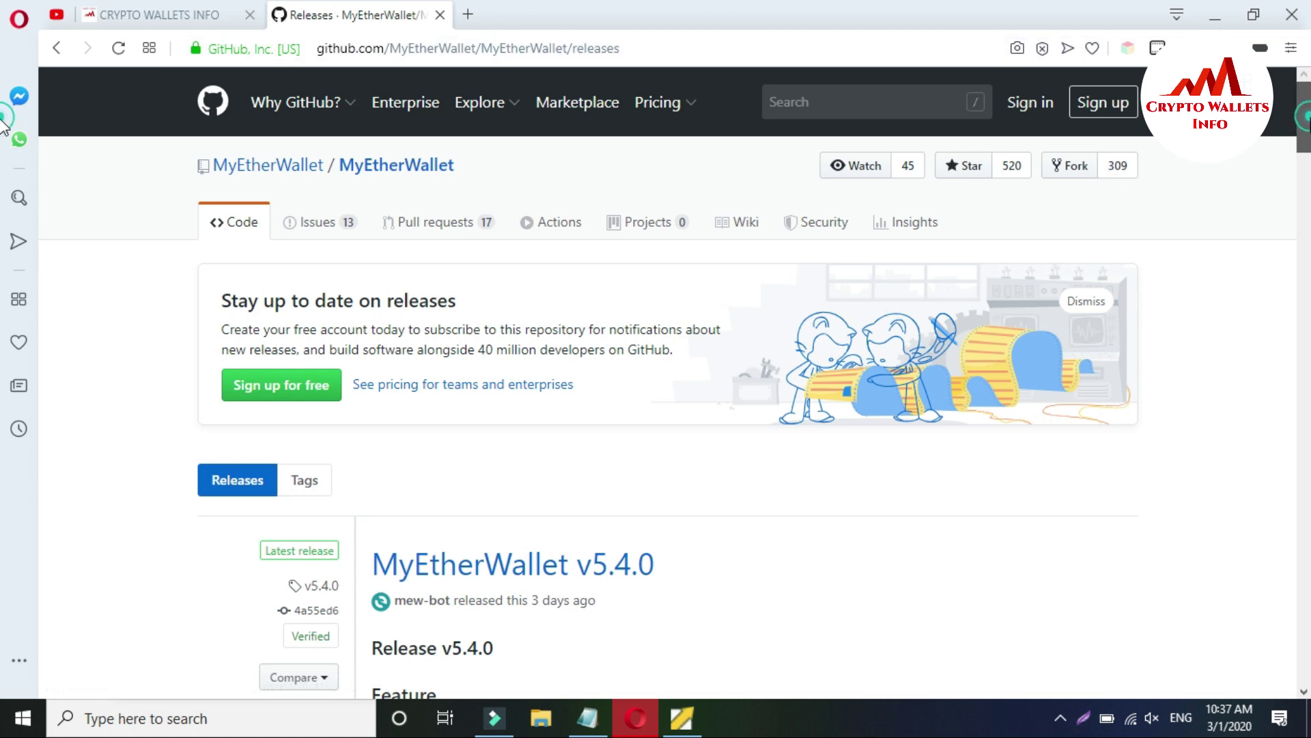
Start downloading MyEtherWallet-v5.4.0.zip from the assets of the MyEtherWallet v5.4.0 release.
{"action": "scroll", "coordinate": [3, 151], "scroll_direction": "down", "scroll_amount": 3}
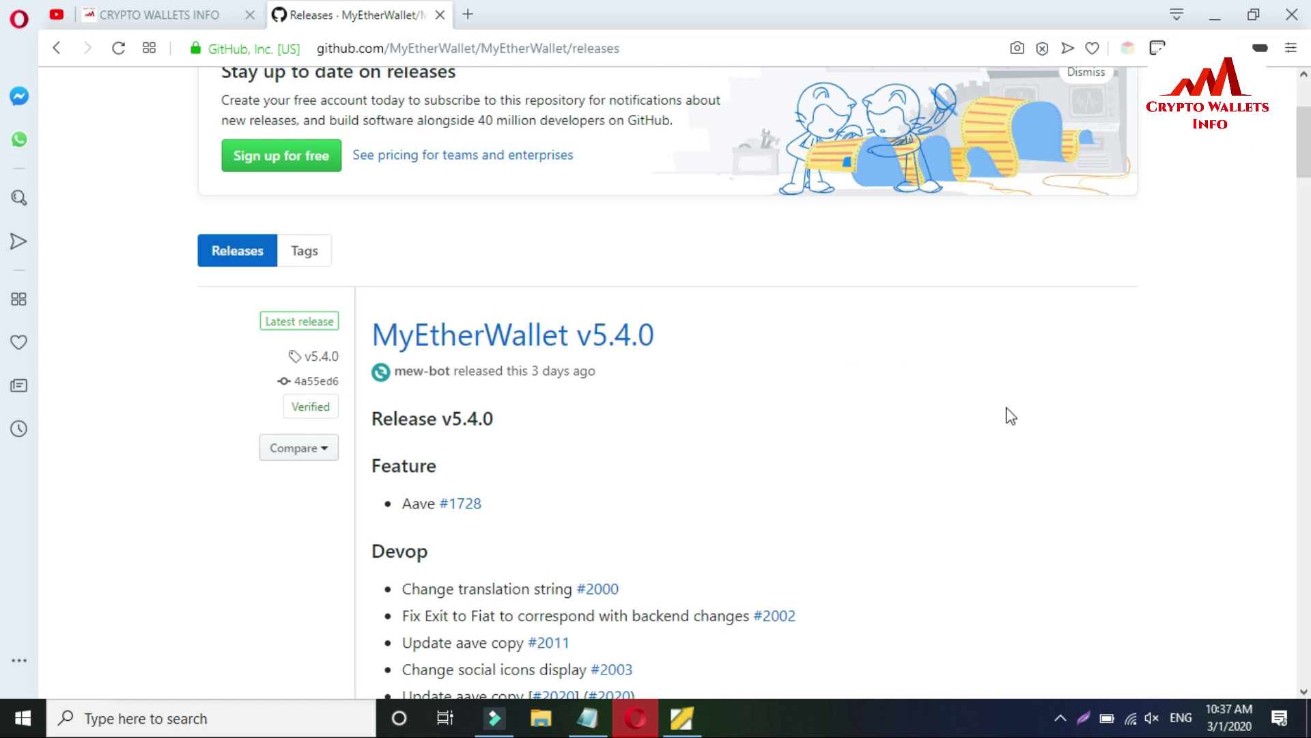
{"action": "scroll", "coordinate": [3, 201], "scroll_direction": "down", "scroll_amount": 5}
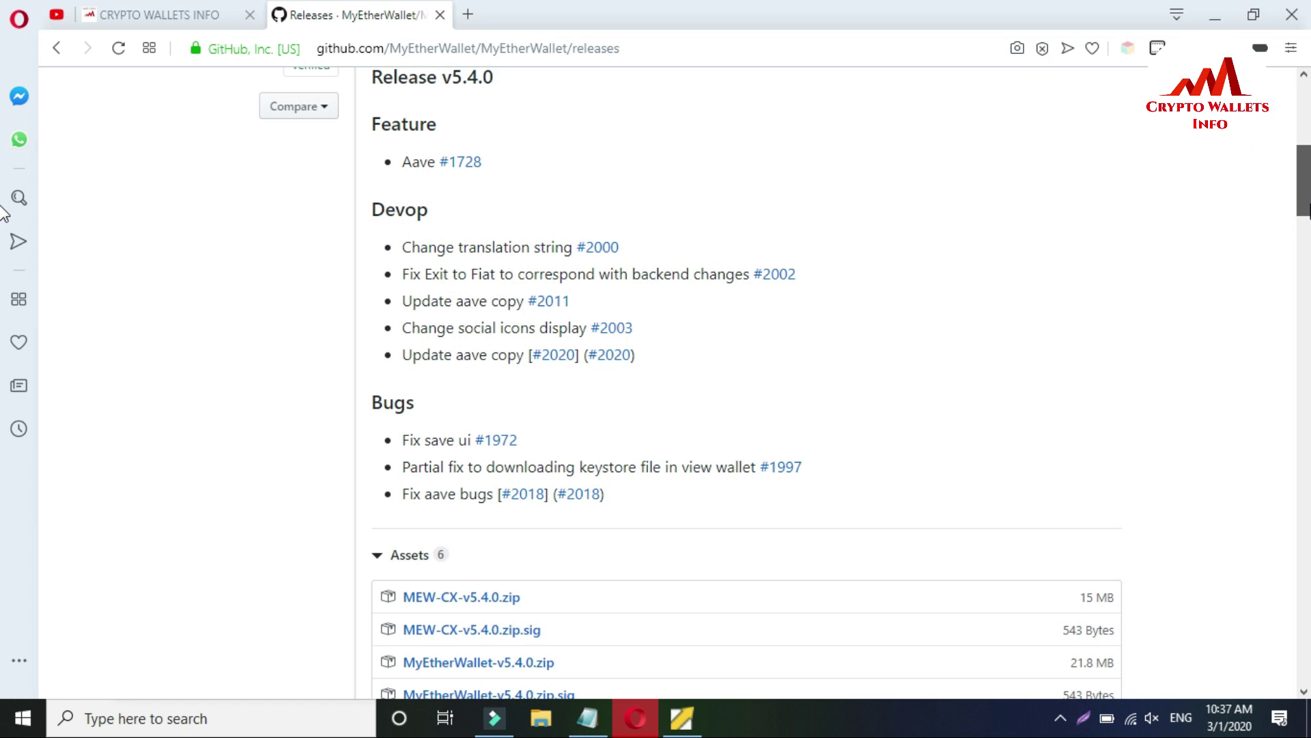
{"action": "scroll", "coordinate": [3, 219], "scroll_direction": "down", "scroll_amount": 7}
{"action": "scroll", "coordinate": [3, 249], "scroll_direction": "up", "scroll_amount": 2}
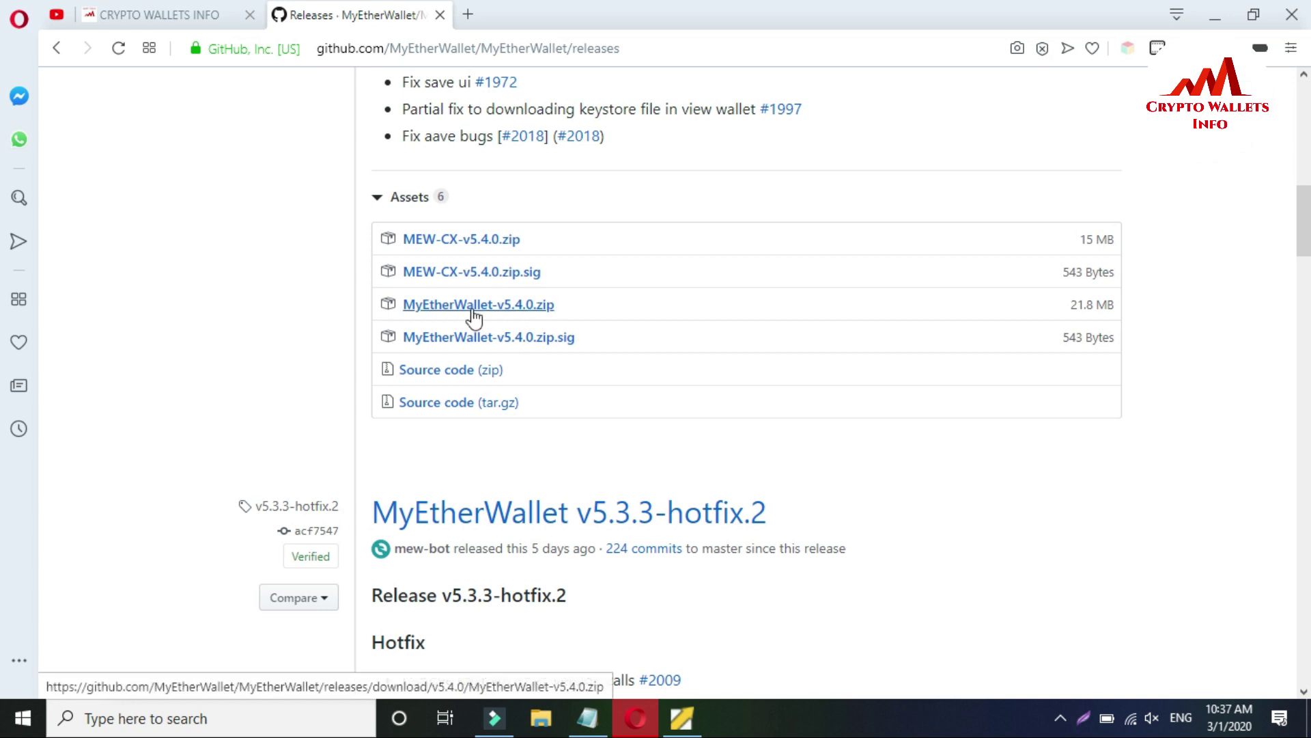
{"action": "left_click", "coordinate": [497, 306]}
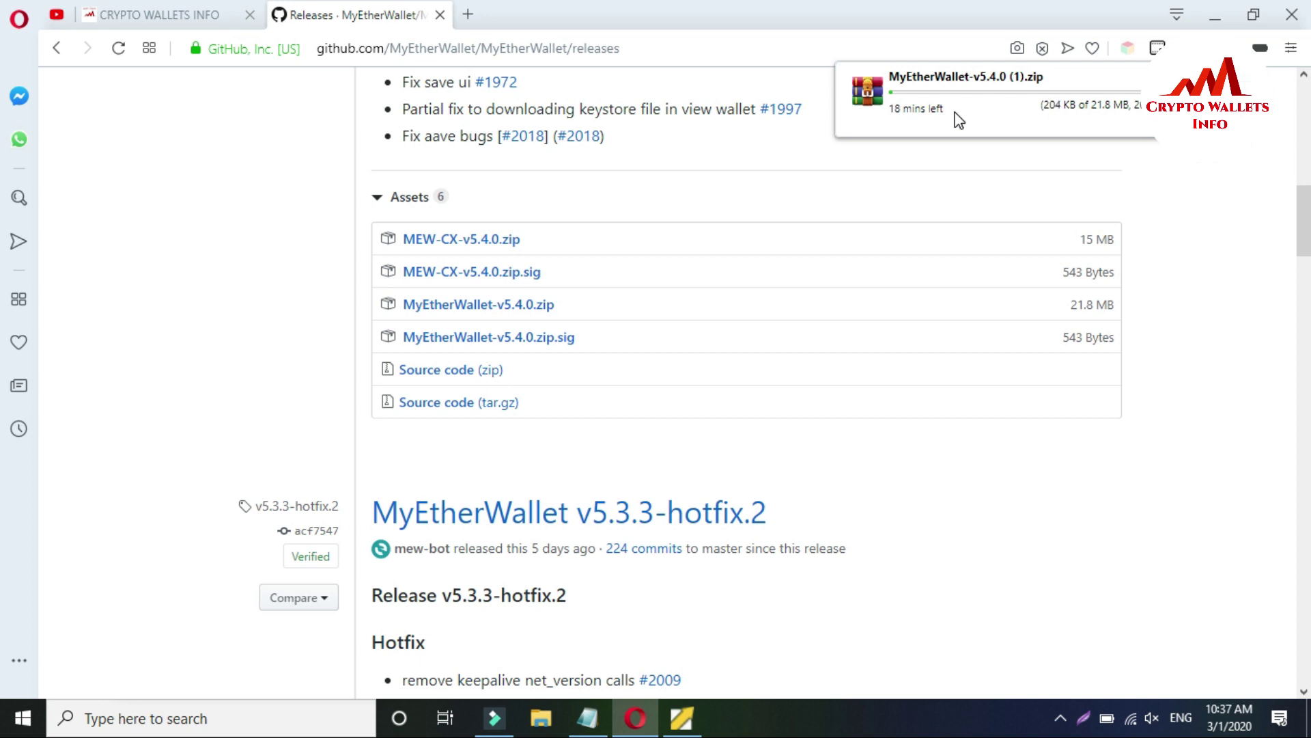
Show the already downloaded MyEtherWallet-v5.4.0 archive in its folder and copy it into Documents.
{"action": "left_click", "coordinate": [959, 120]}
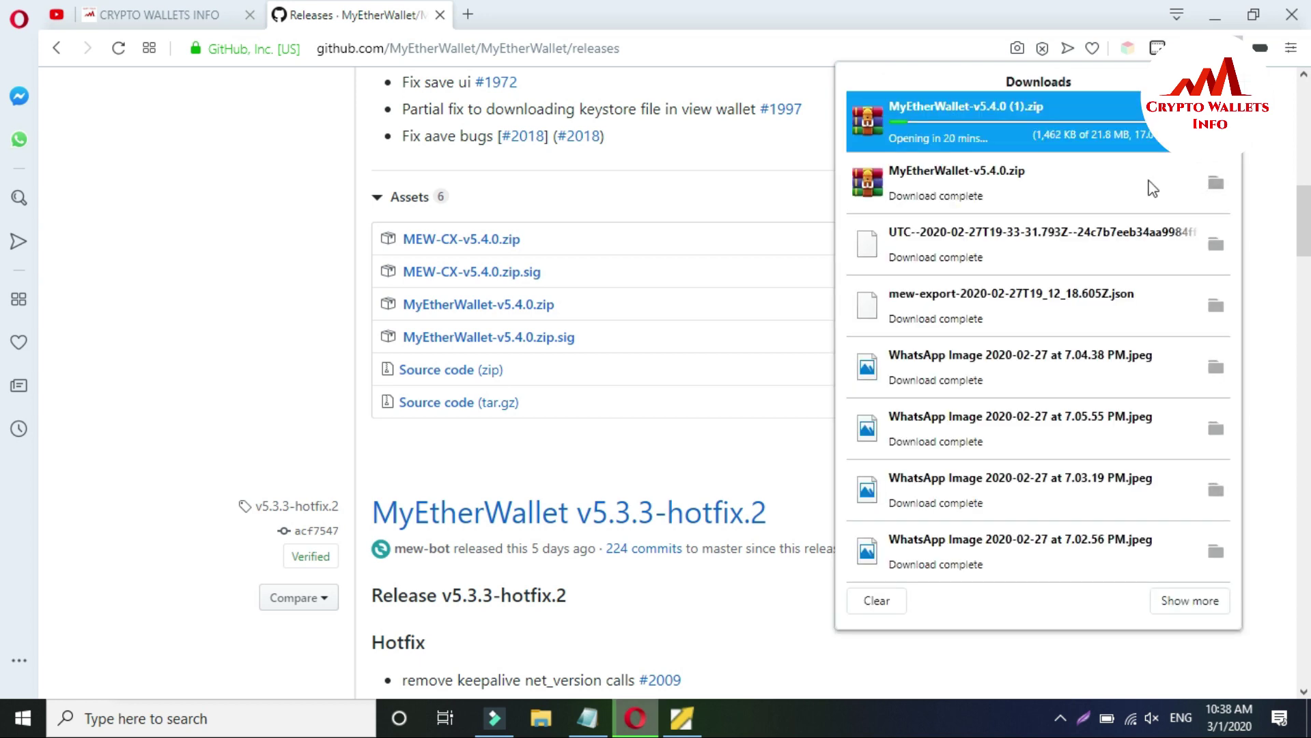
{"action": "left_click", "coordinate": [1216, 183]}
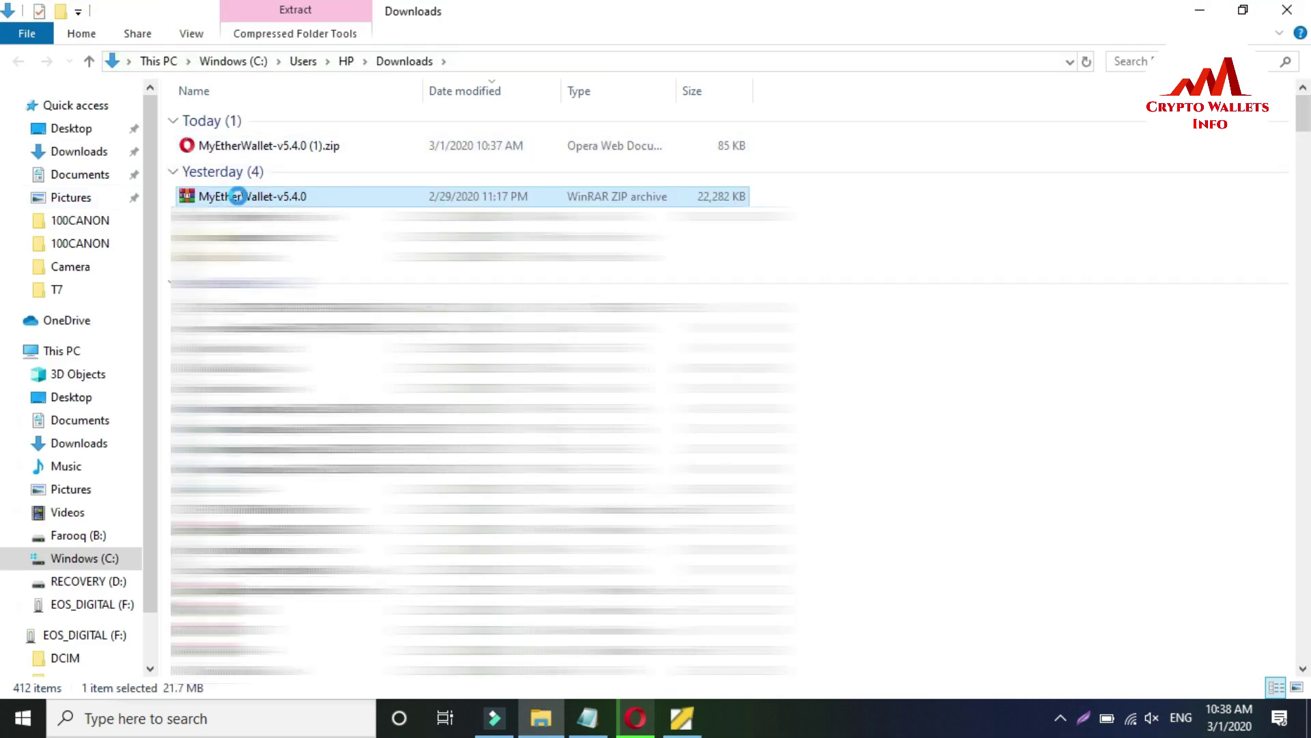
{"action": "right_click", "coordinate": [240, 198]}
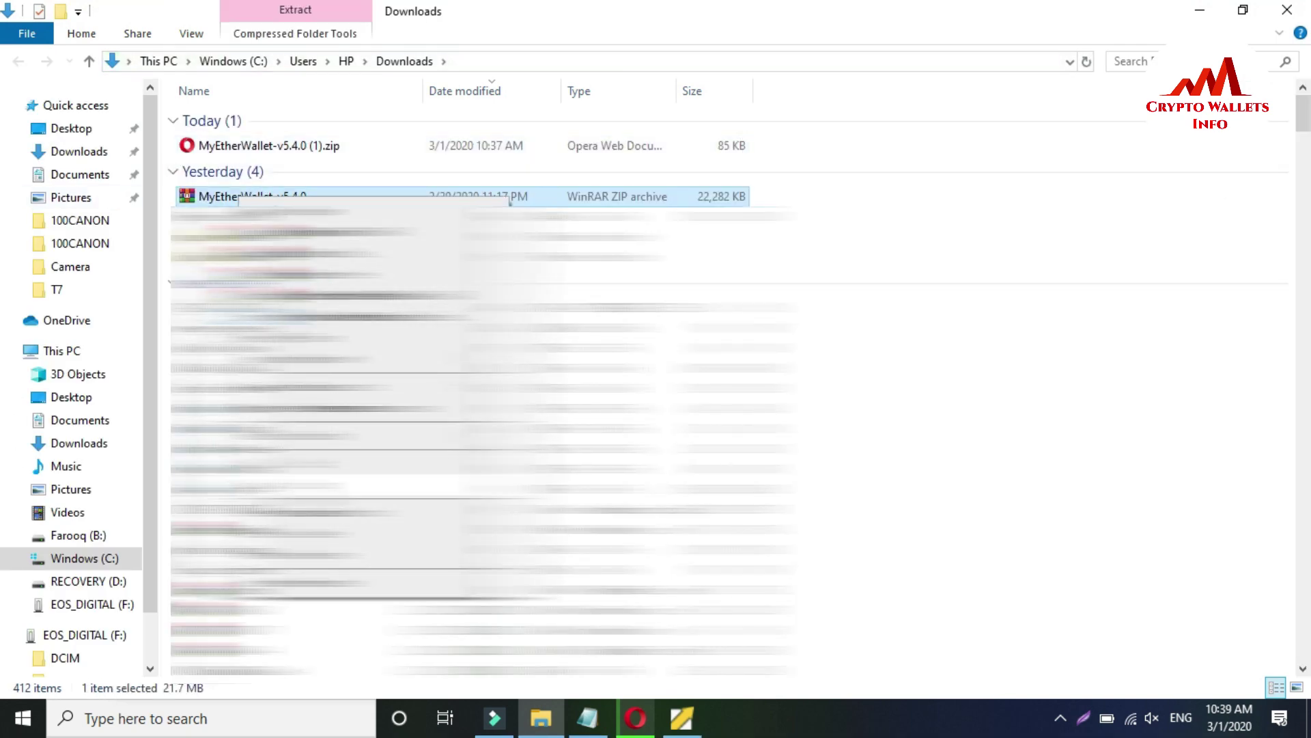
{"action": "left_click", "coordinate": [342, 482]}
{"action": "left_click", "coordinate": [82, 177]}
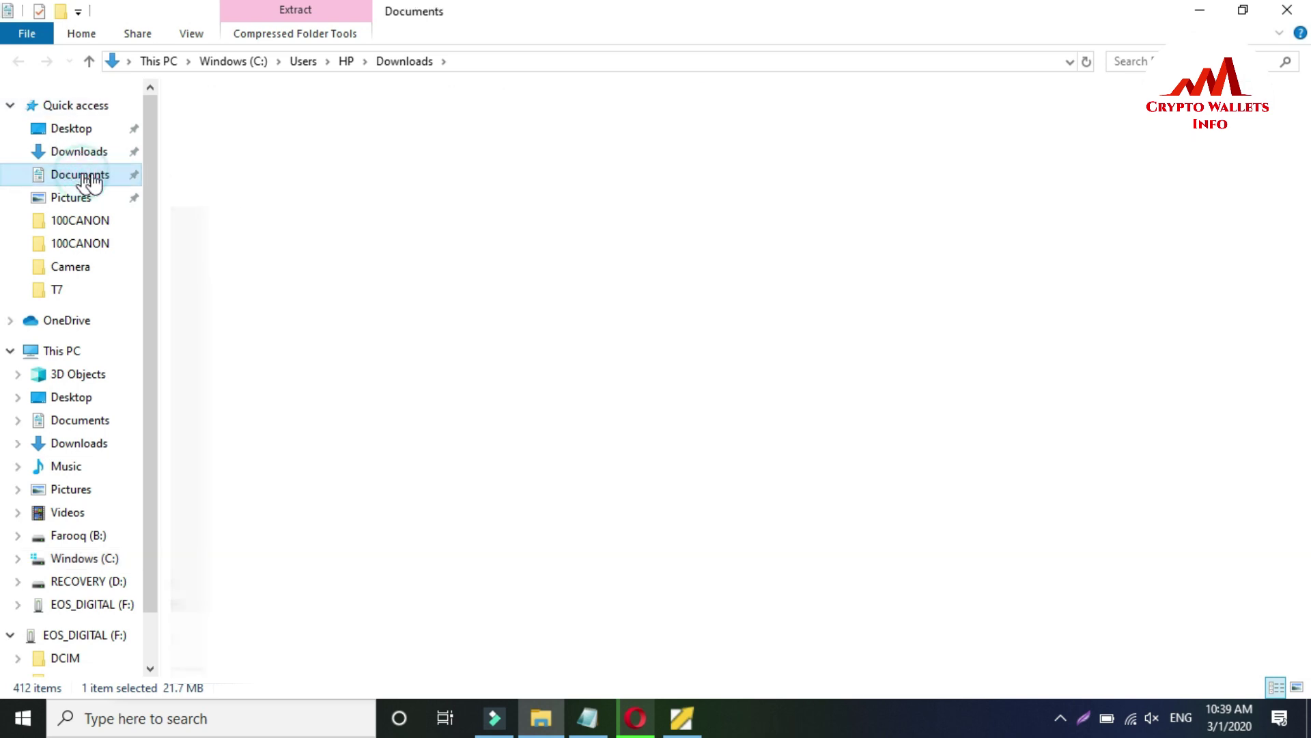
{"action": "right_click", "coordinate": [1056, 335]}
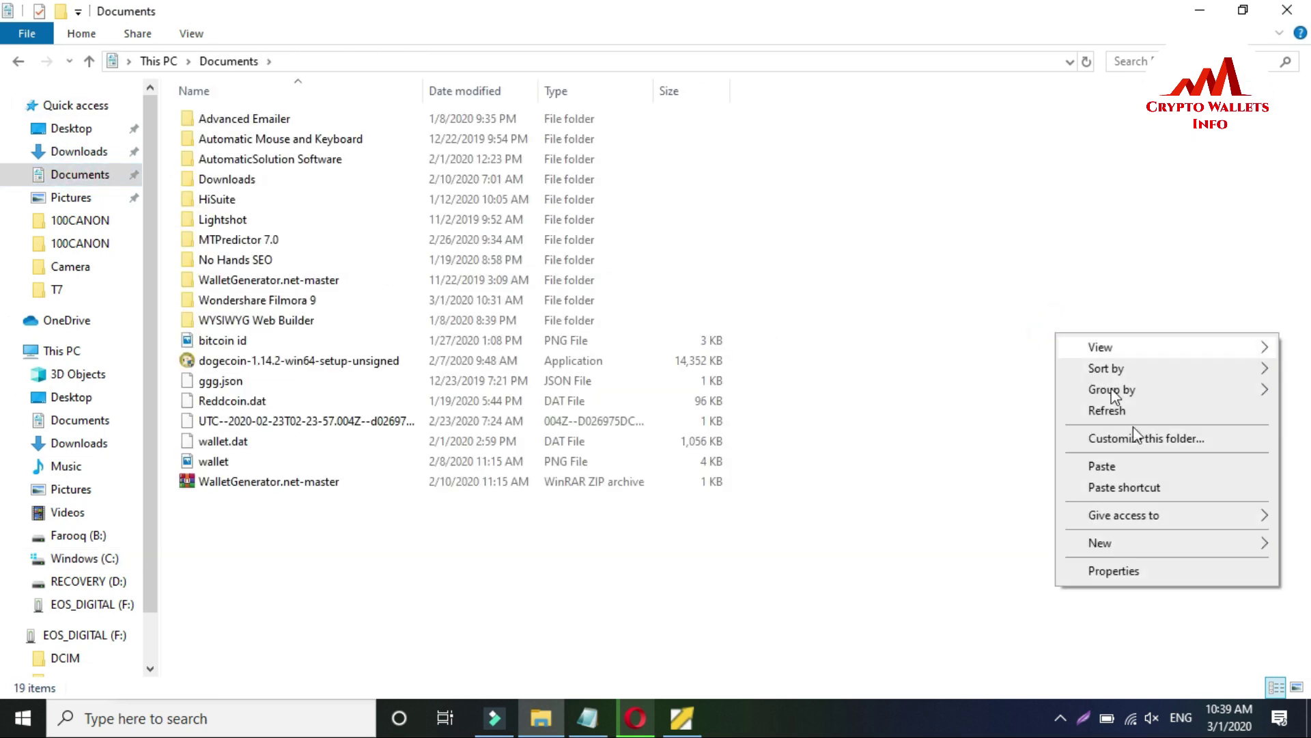
{"action": "left_click", "coordinate": [1119, 467]}
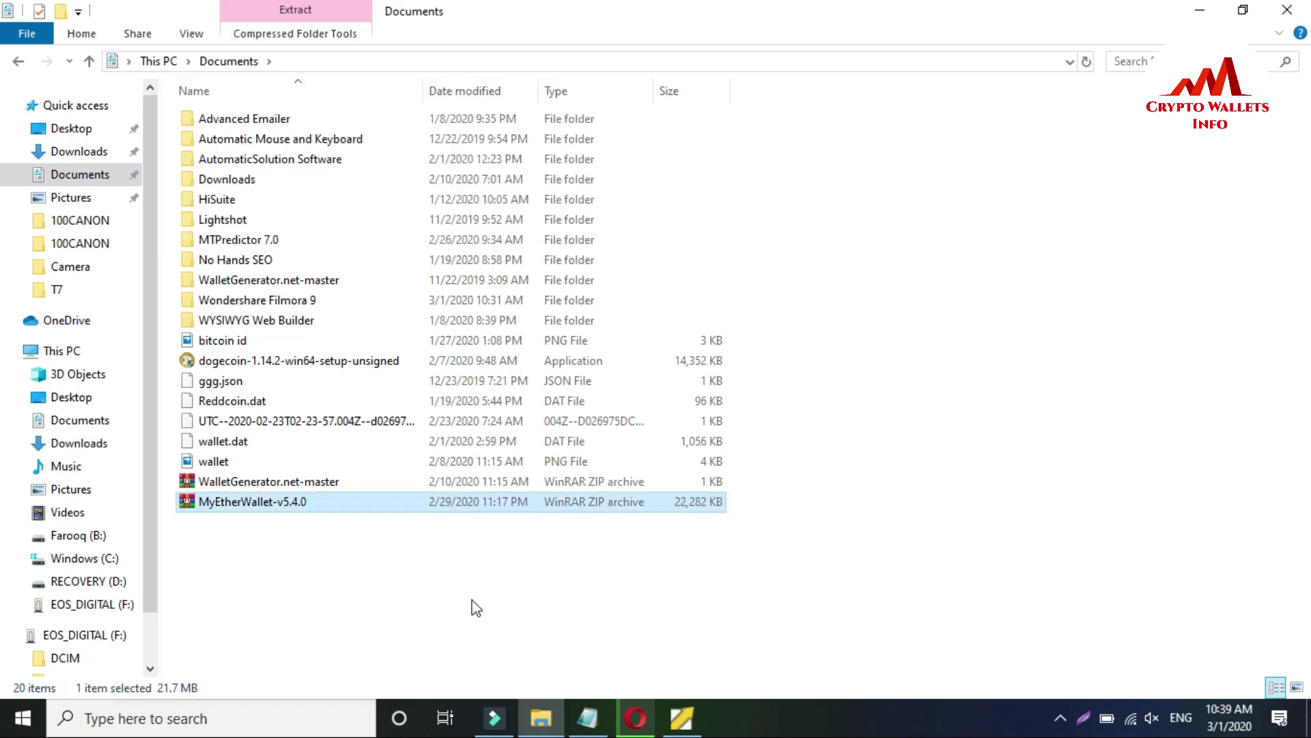
{"action": "left_click", "coordinate": [250, 503]}
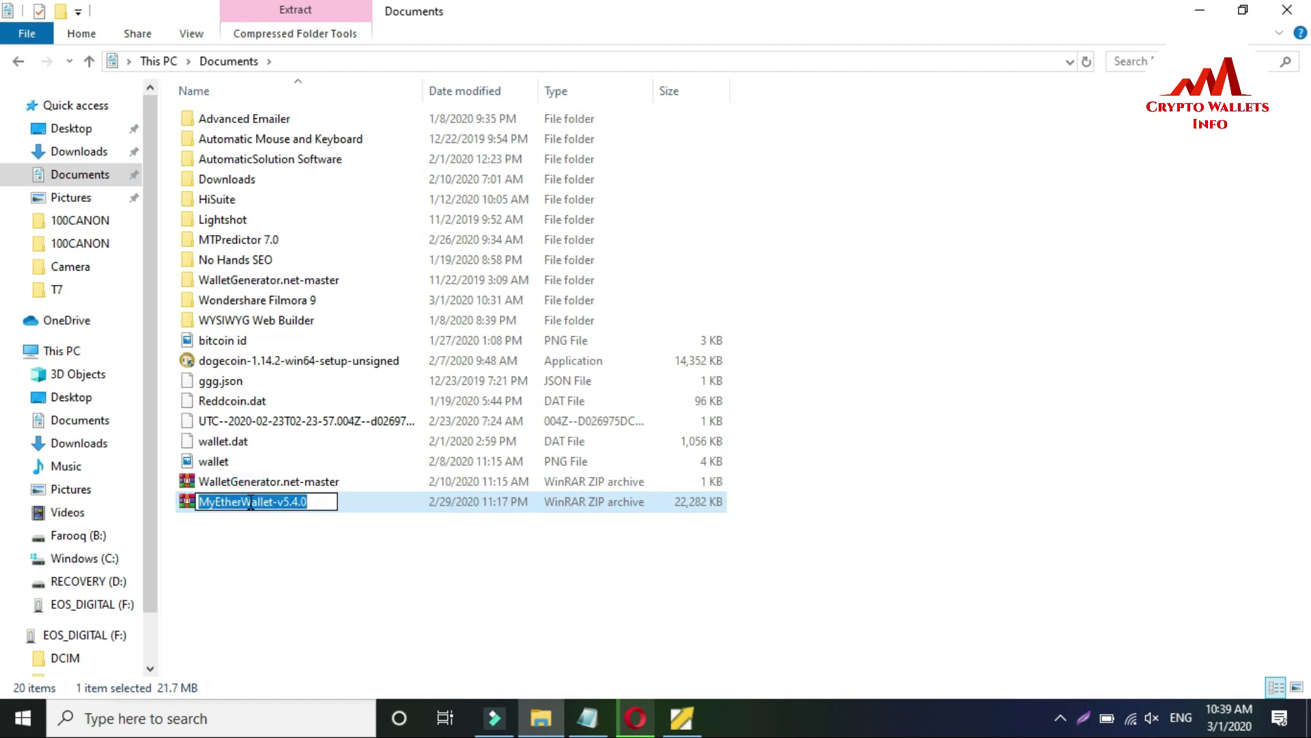
{"action": "left_click", "coordinate": [252, 551]}
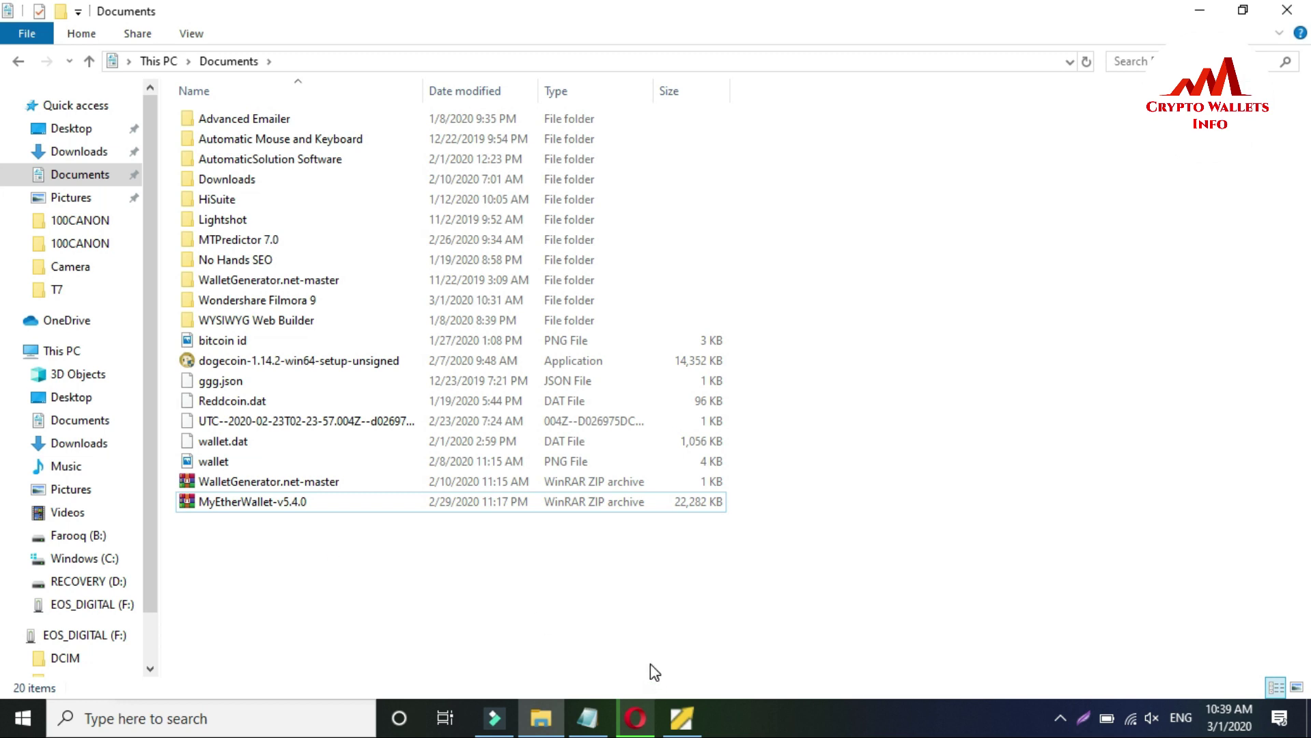
Return to the browser, search the web for "filehippo" in a new tab and open the FileHippo.com site.
{"action": "left_click", "coordinate": [641, 710]}
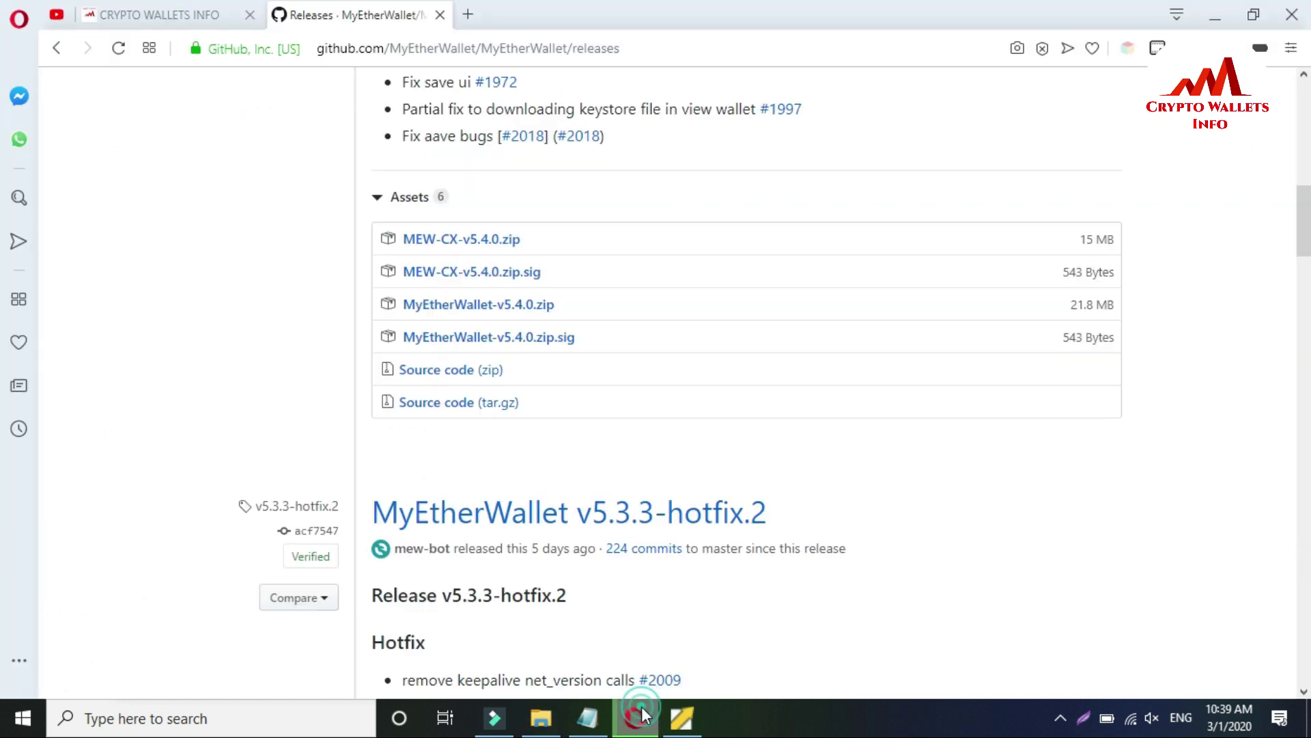
{"action": "left_click", "coordinate": [465, 15]}
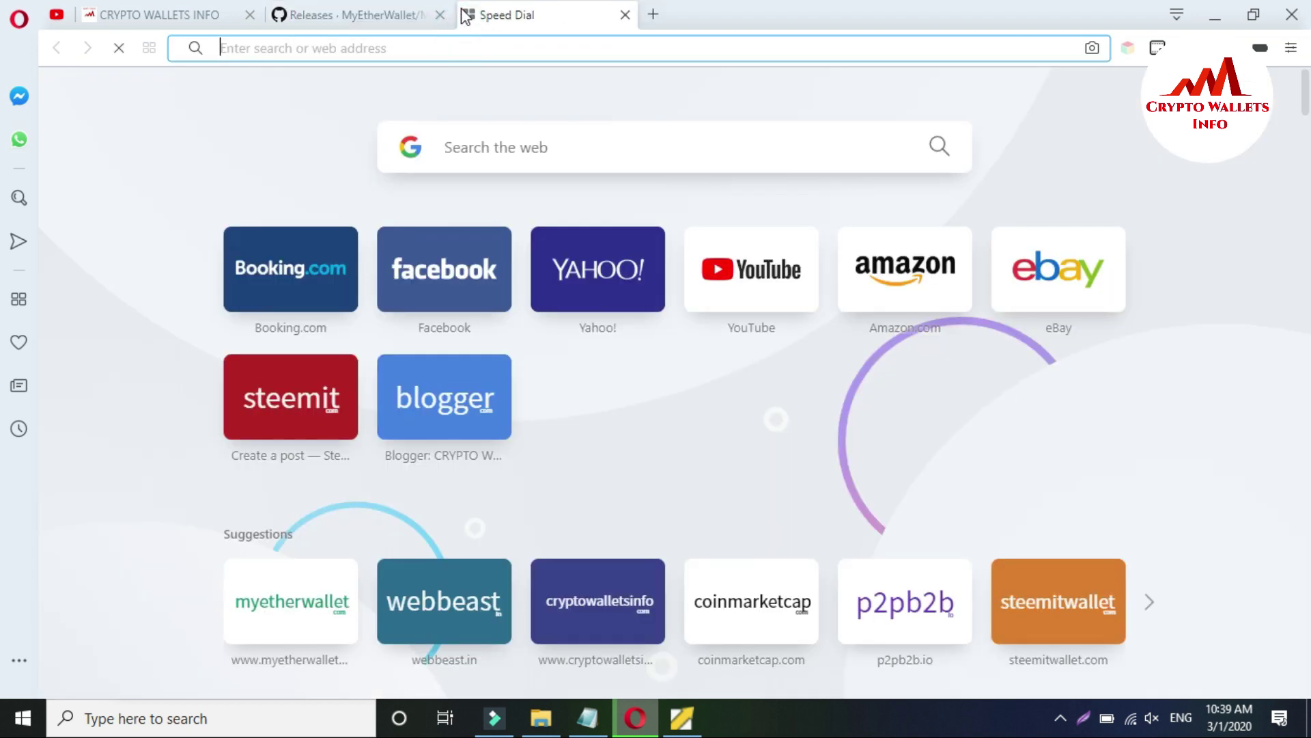
{"action": "left_click", "coordinate": [447, 38]}
{"action": "type", "text": "file"}
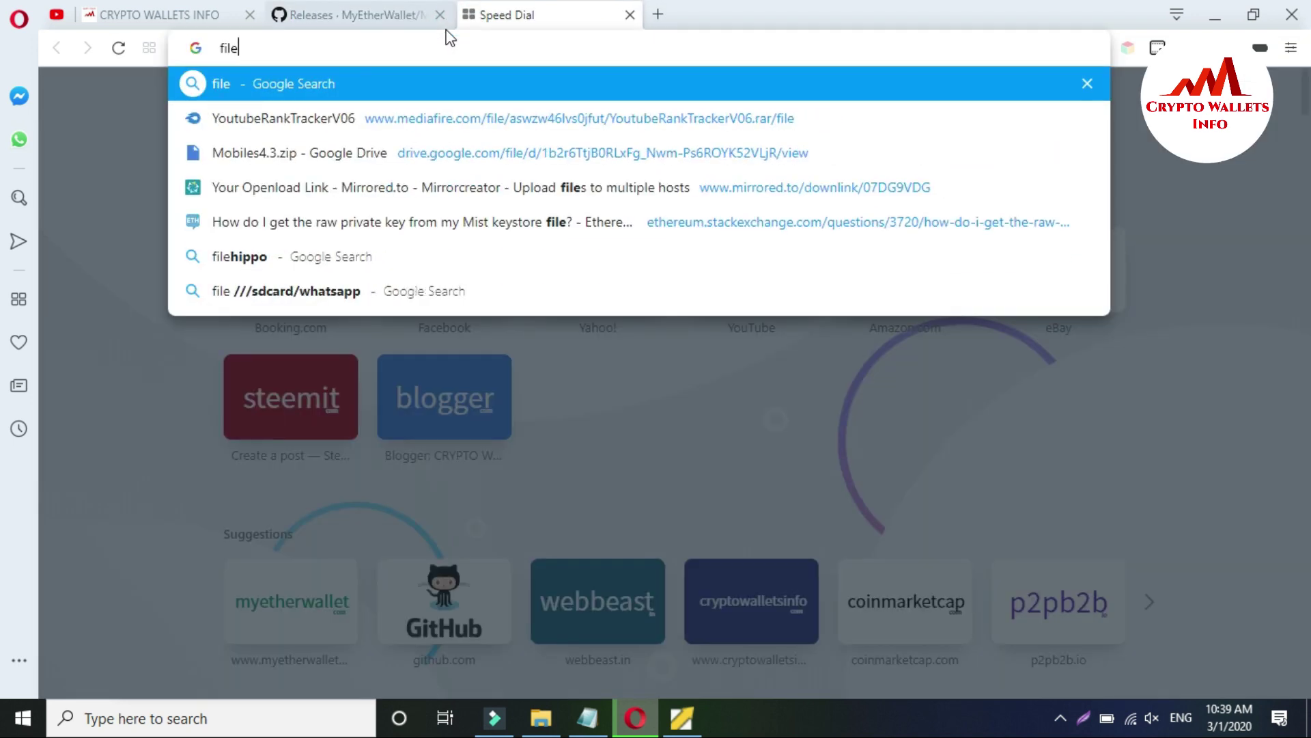
{"action": "type", "text": "hippo"}
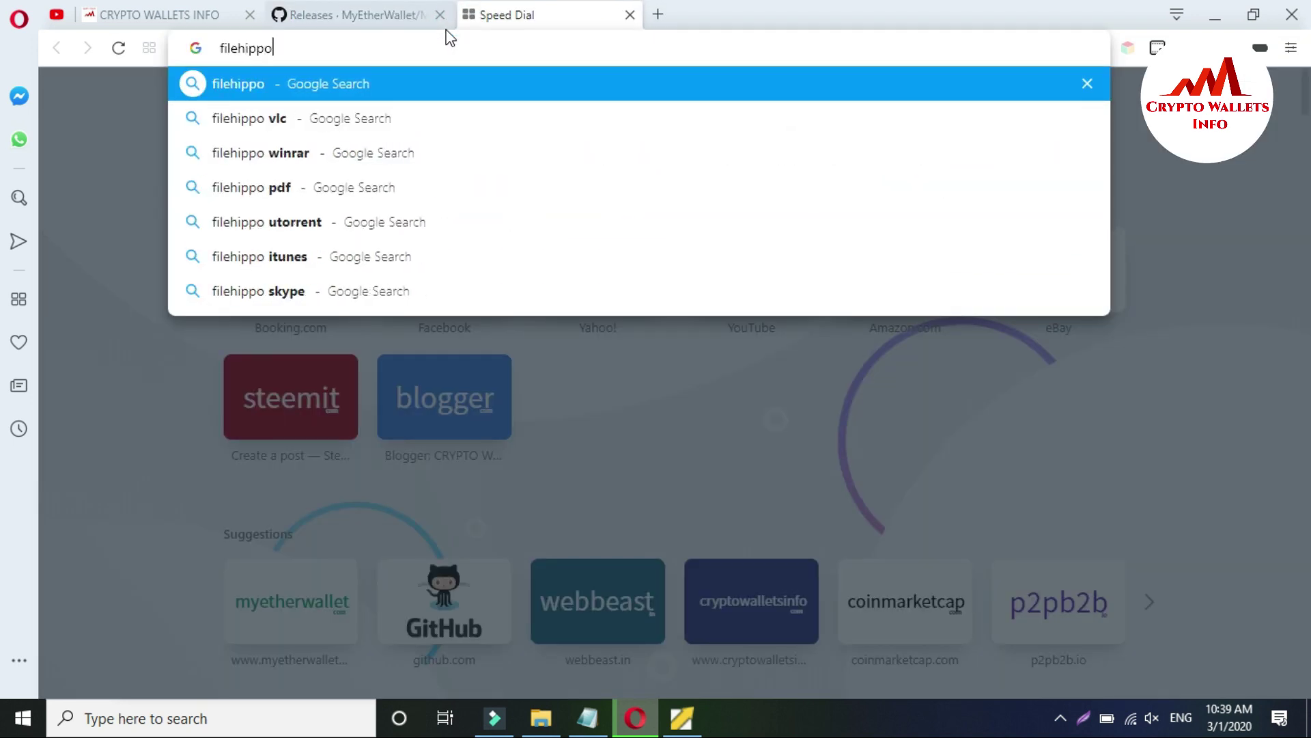
{"action": "left_click", "coordinate": [340, 96]}
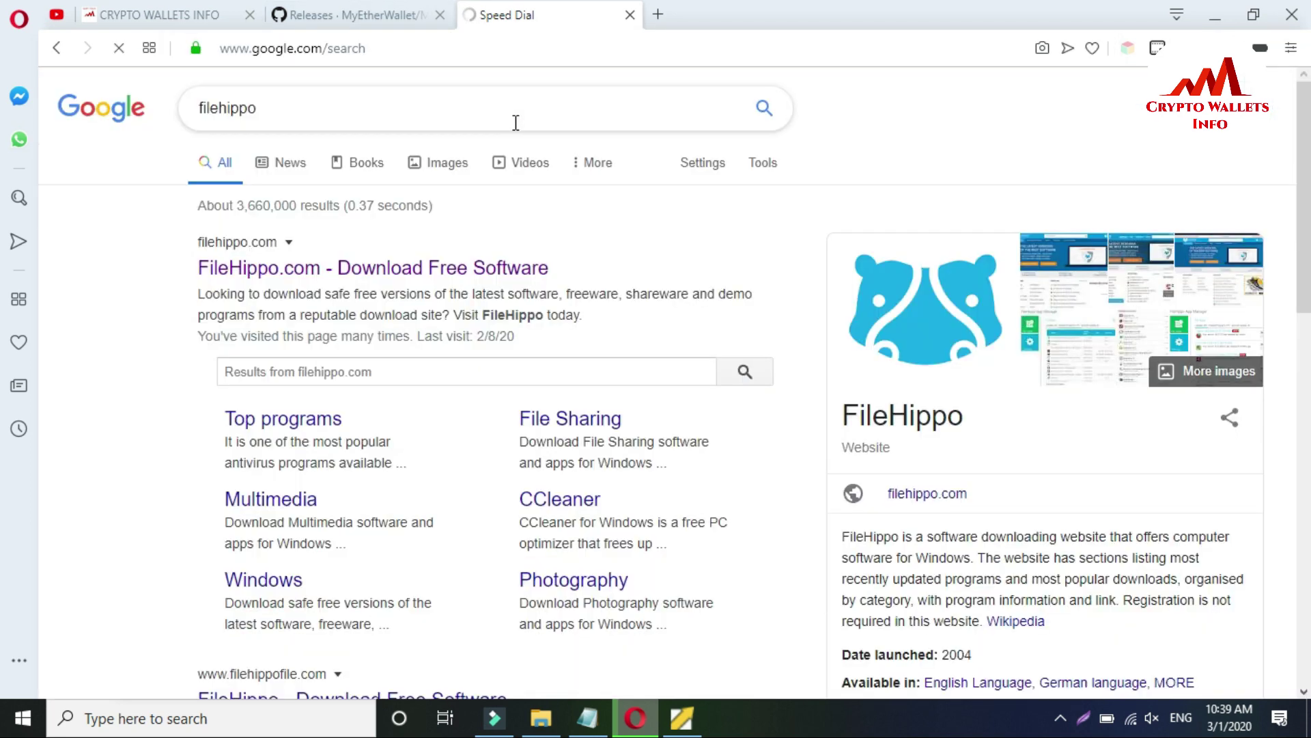
{"action": "left_click", "coordinate": [385, 272]}
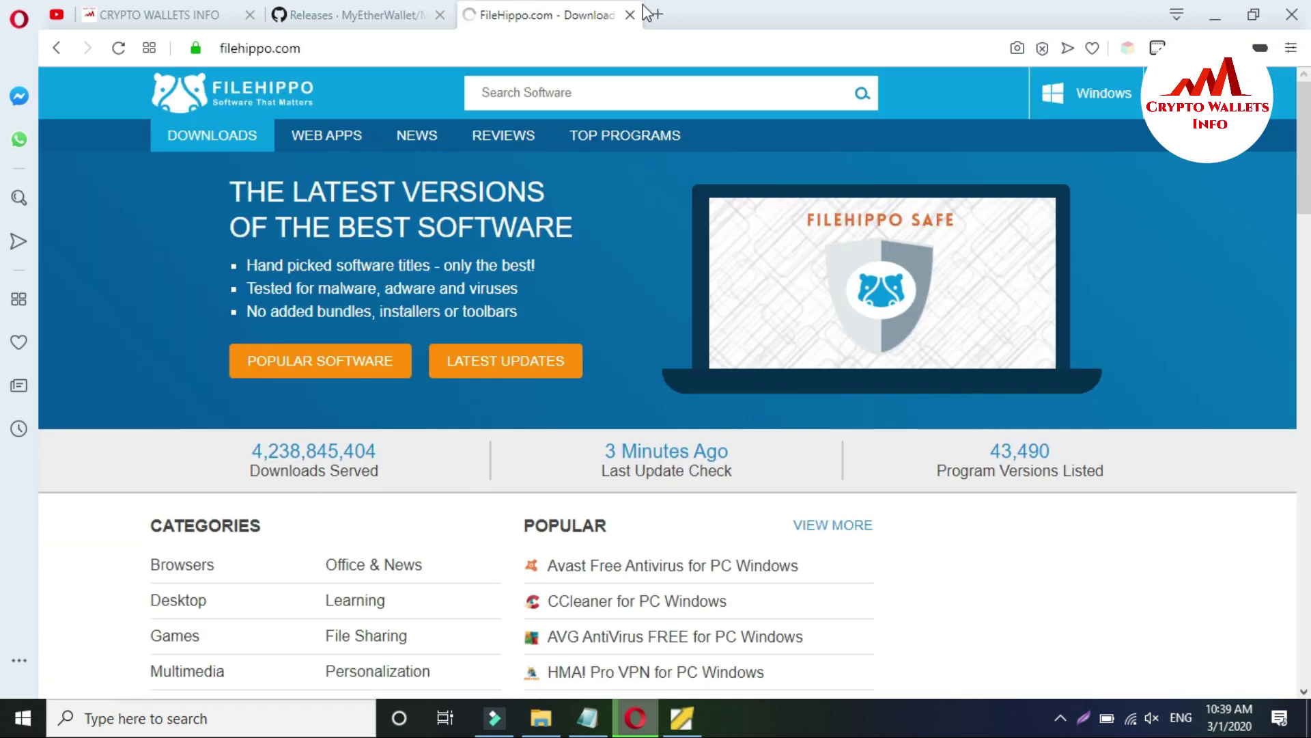
Search FileHippo for "winrar" and open the download page of WinRAR 64-bit.
{"action": "left_click", "coordinate": [551, 92]}
{"action": "type", "text": "win"}
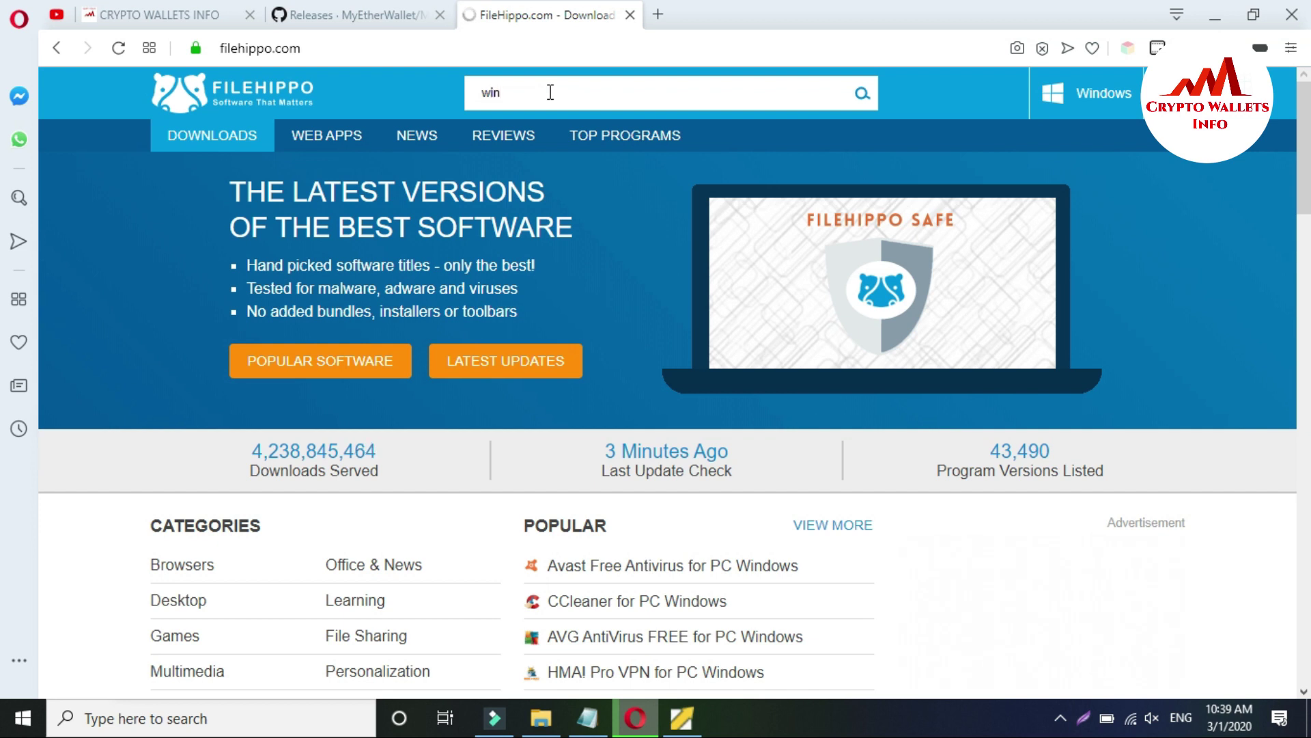
{"action": "type", "text": "rar"}
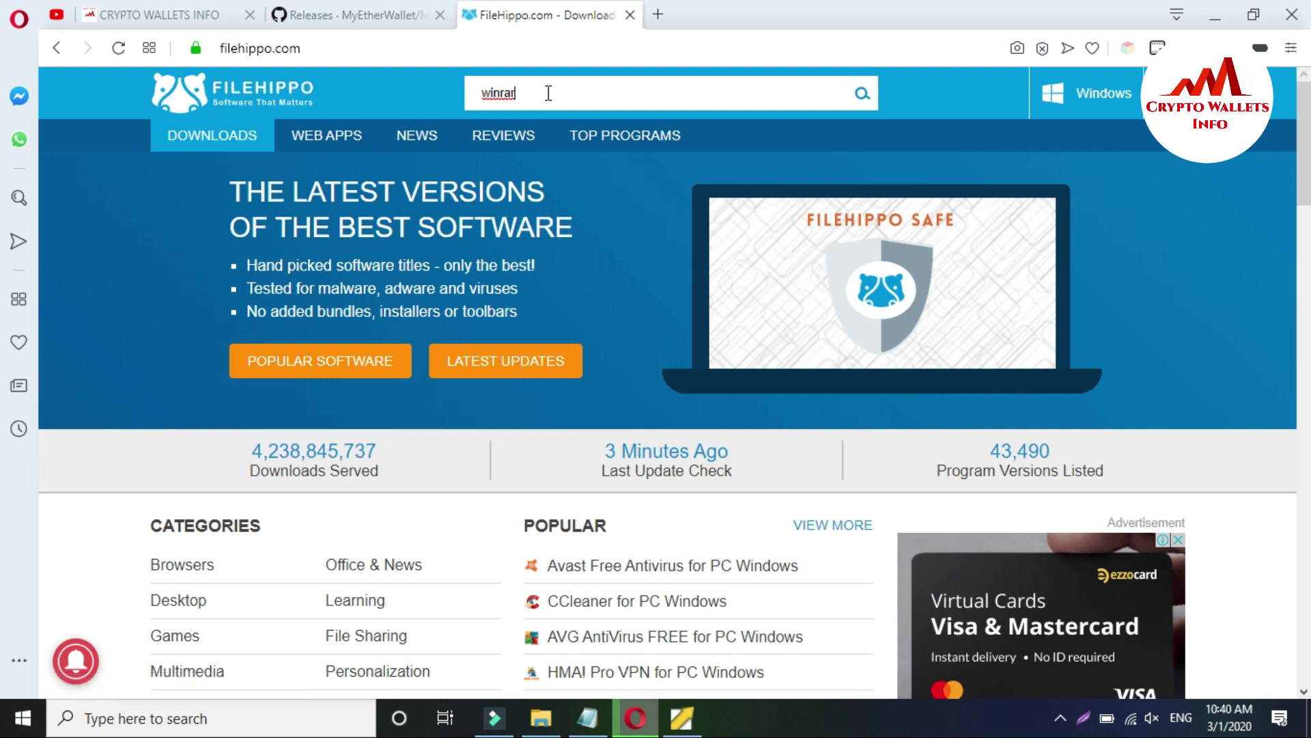
{"action": "key", "text": "Return"}
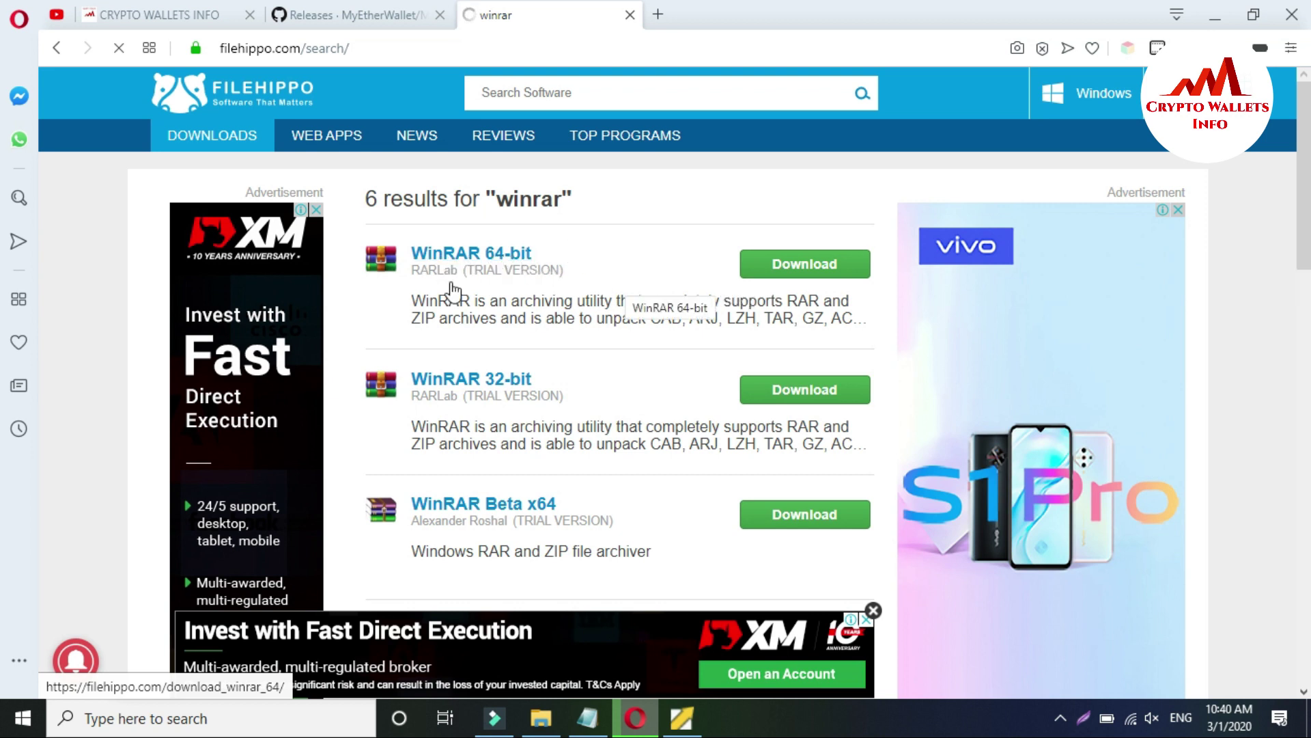
{"action": "left_click", "coordinate": [799, 263]}
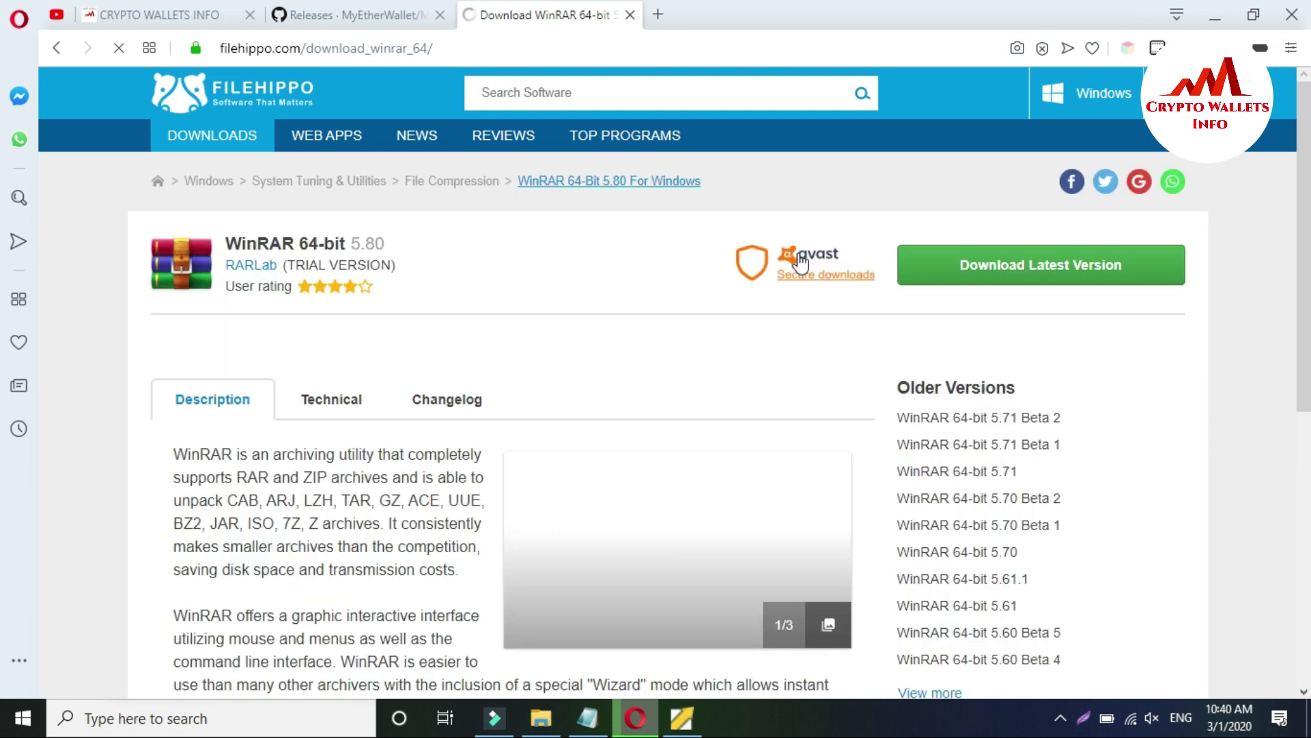
Download the latest WinRAR 64-bit version as winrar-x64-580 into Documents and cancel the duplicate MyEtherWallet-v5.4.0 (1).zip download.
{"action": "left_click", "coordinate": [1016, 266]}
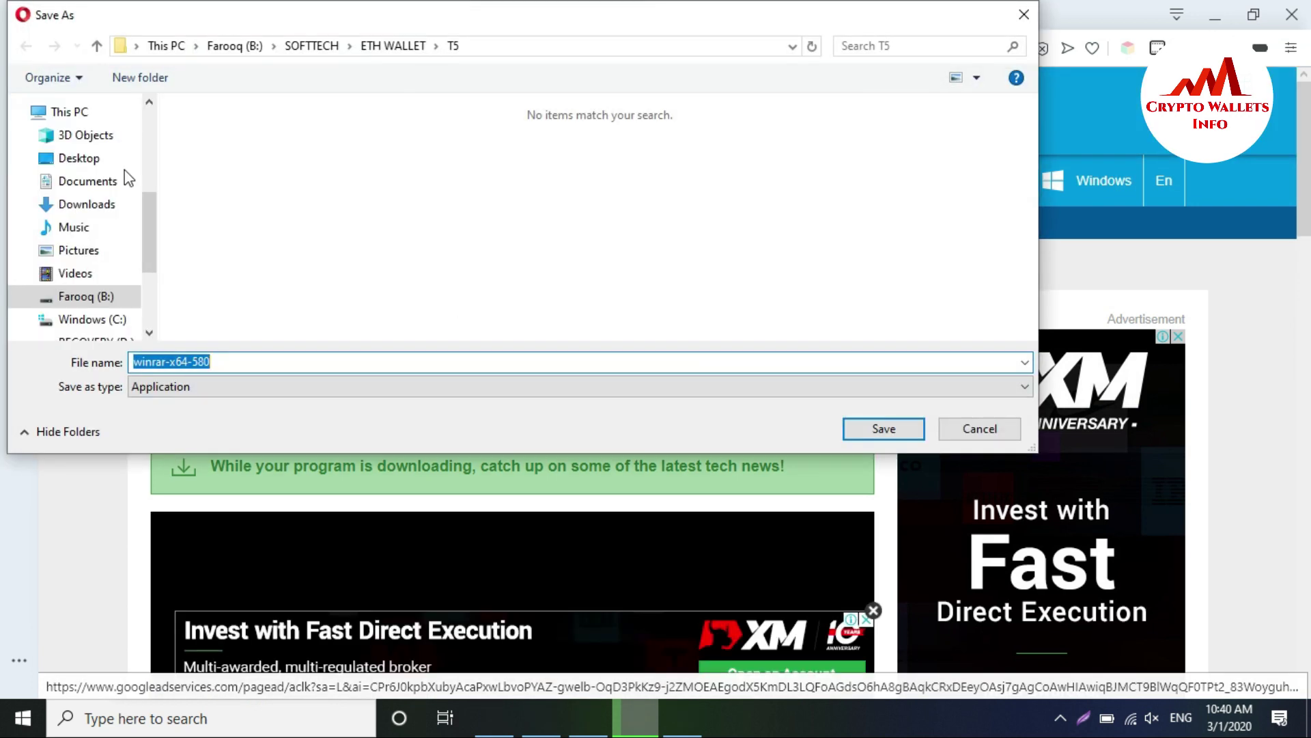
{"action": "left_click_drag", "start_coordinate": [149, 222], "coordinate": [149, 138]}
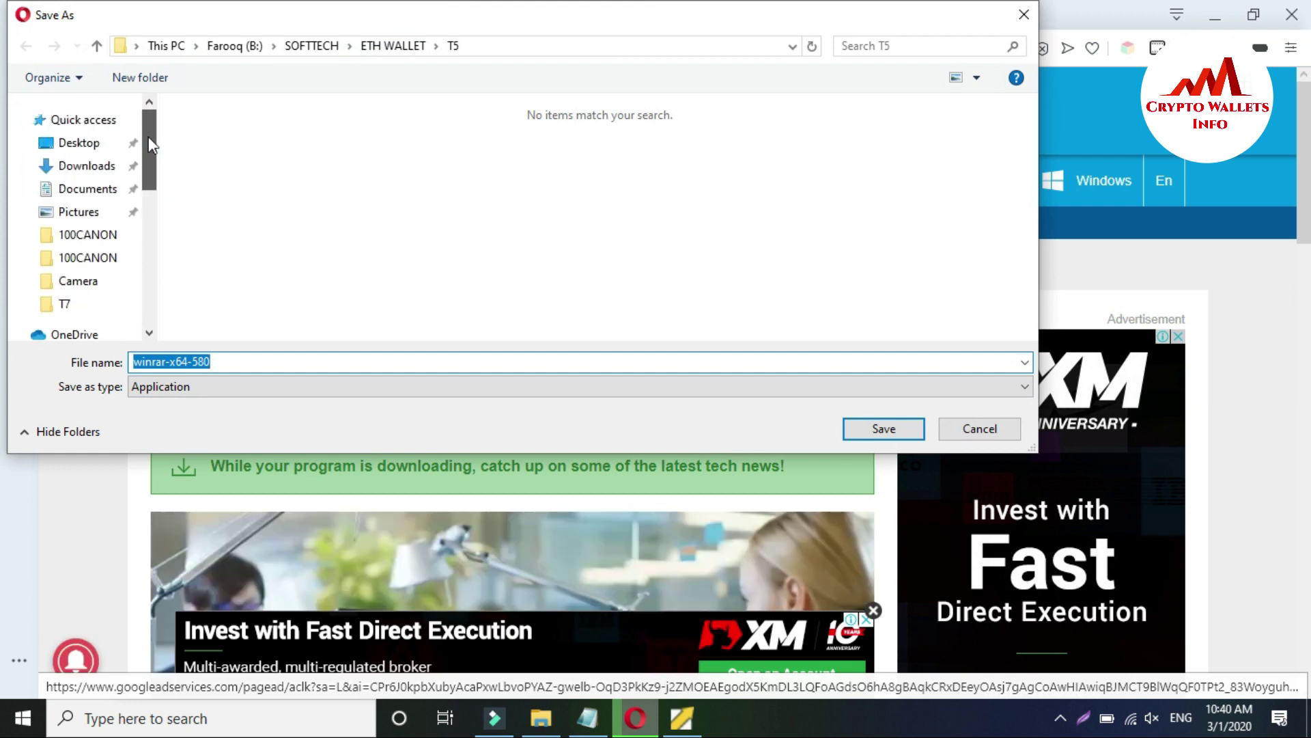
{"action": "left_click", "coordinate": [93, 193]}
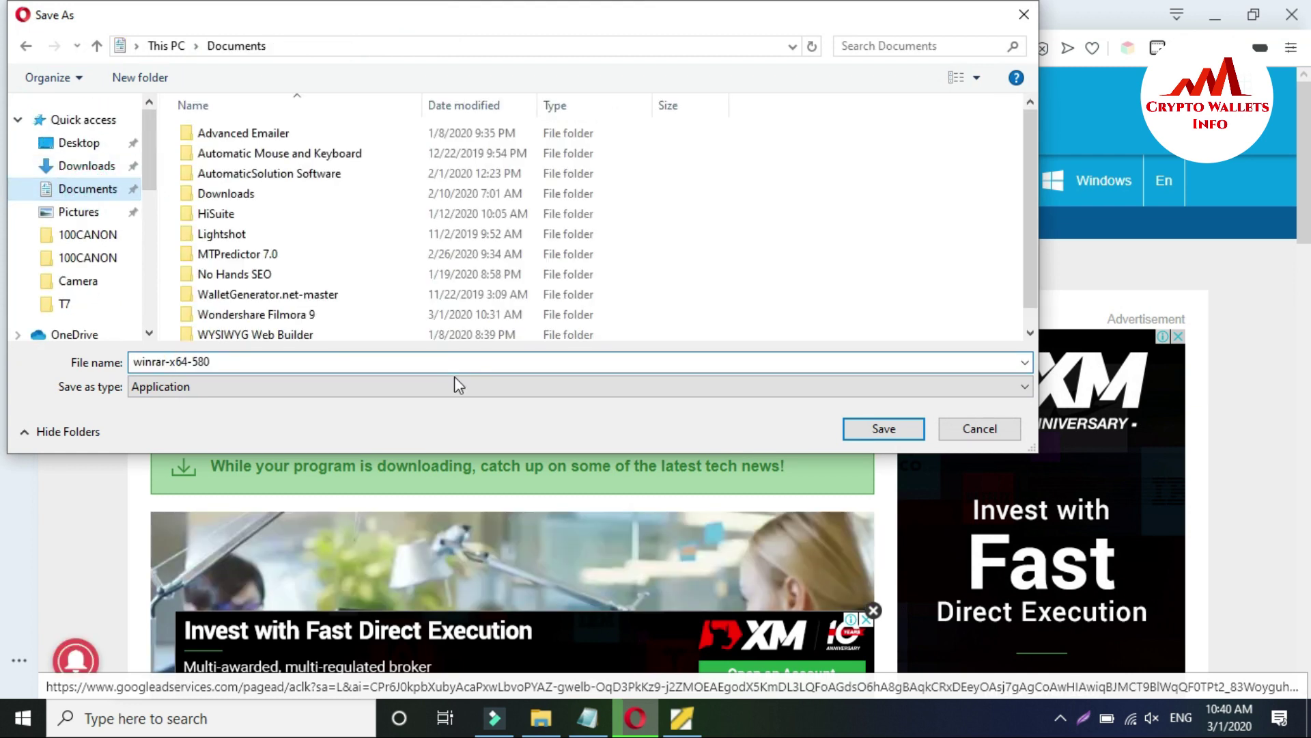
{"action": "left_click", "coordinate": [885, 431]}
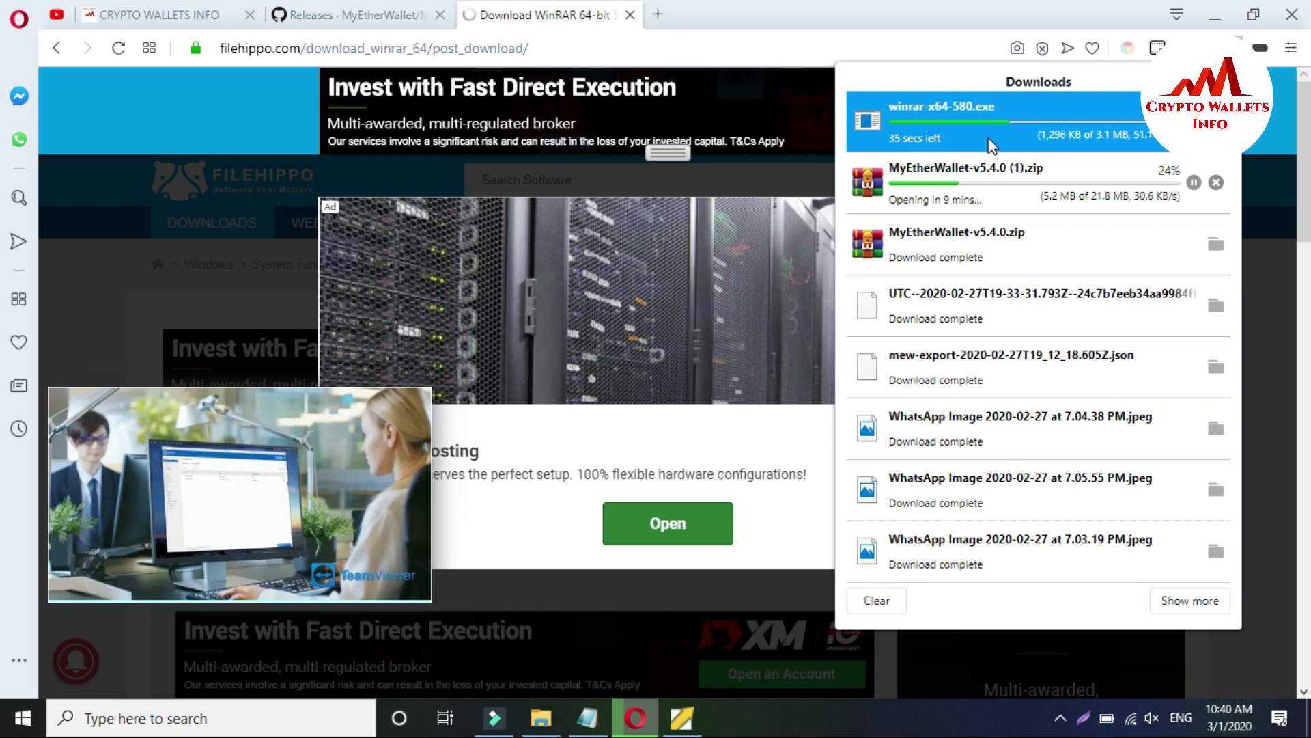
{"action": "left_click", "coordinate": [1217, 182]}
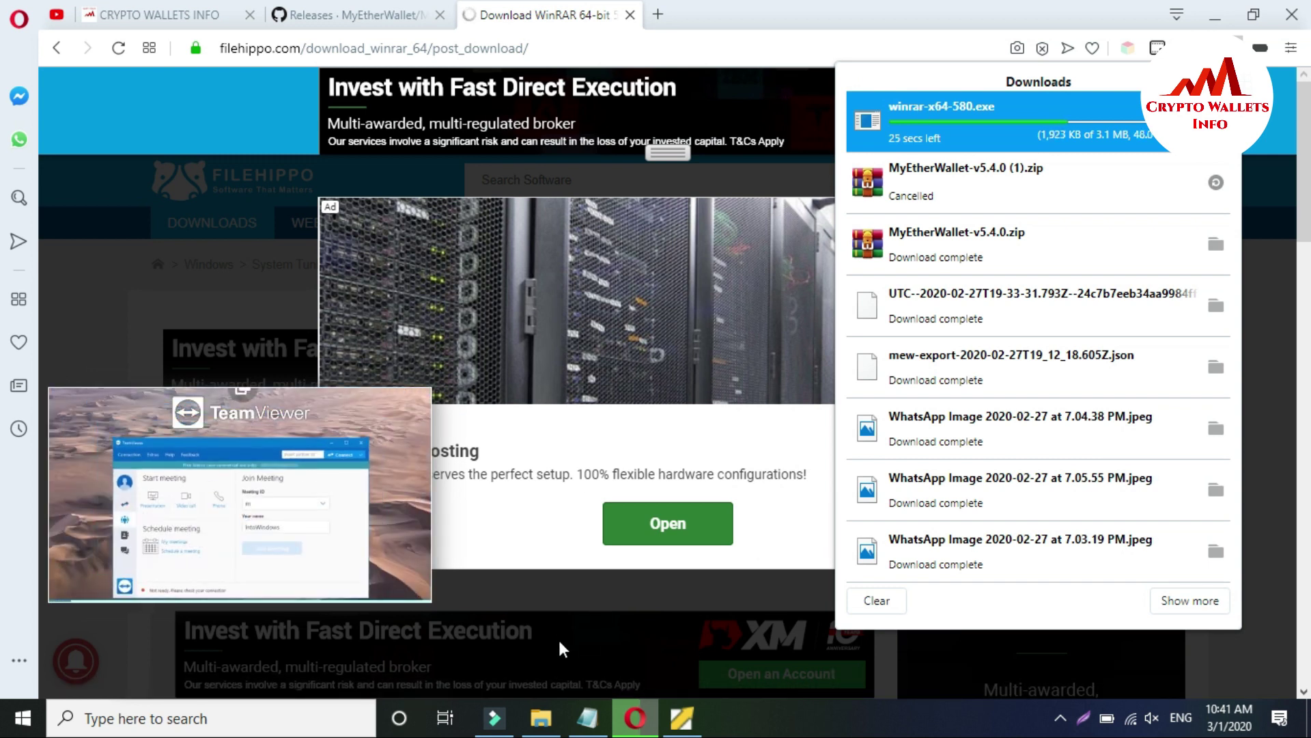
Extract the MyEtherWallet-v5.4.0 archive directly into the Documents folder with WinRAR.
{"action": "left_click", "coordinate": [541, 719]}
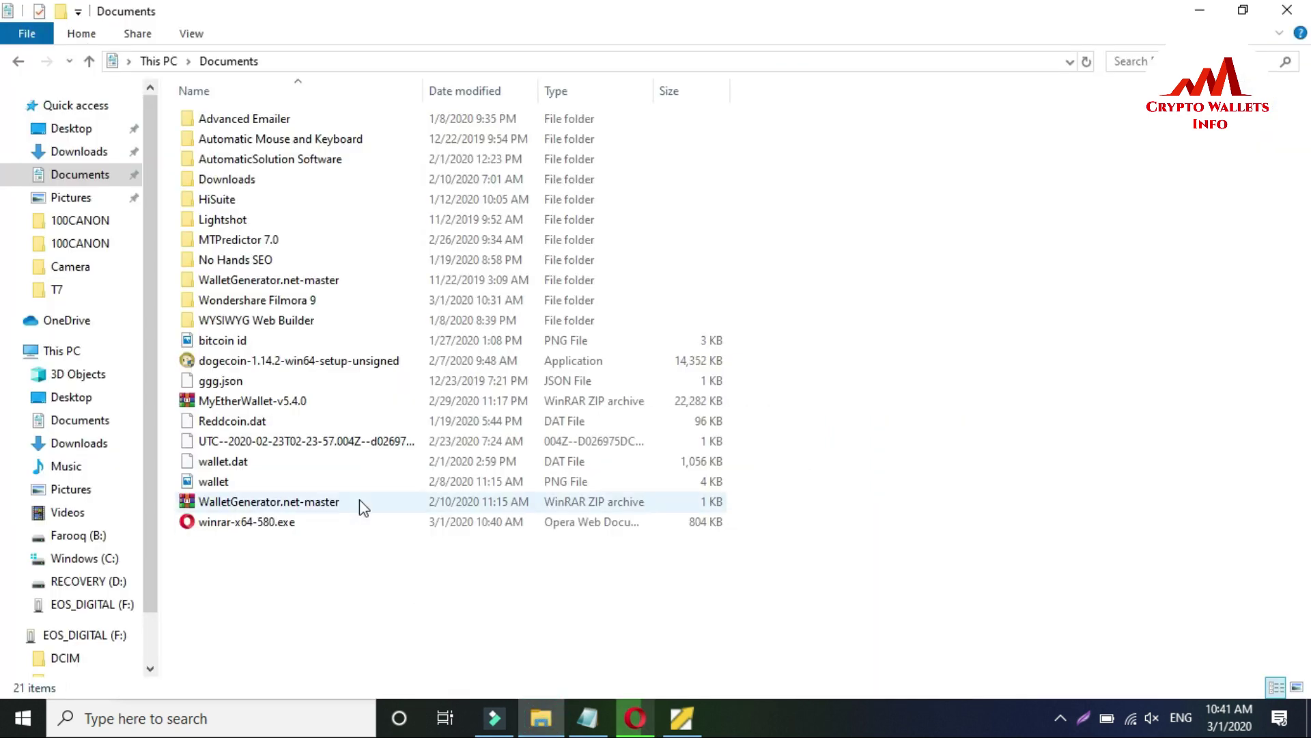
{"action": "left_click", "coordinate": [240, 407]}
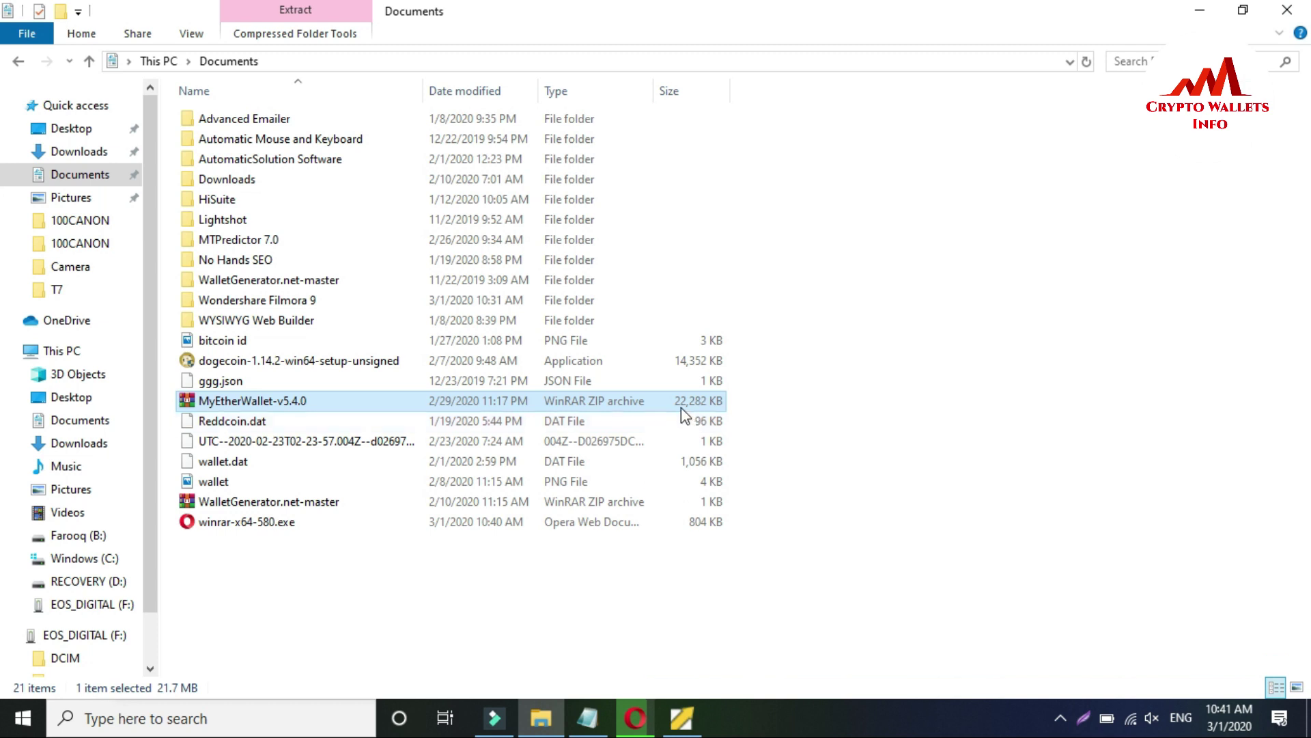
{"action": "right_click", "coordinate": [245, 410]}
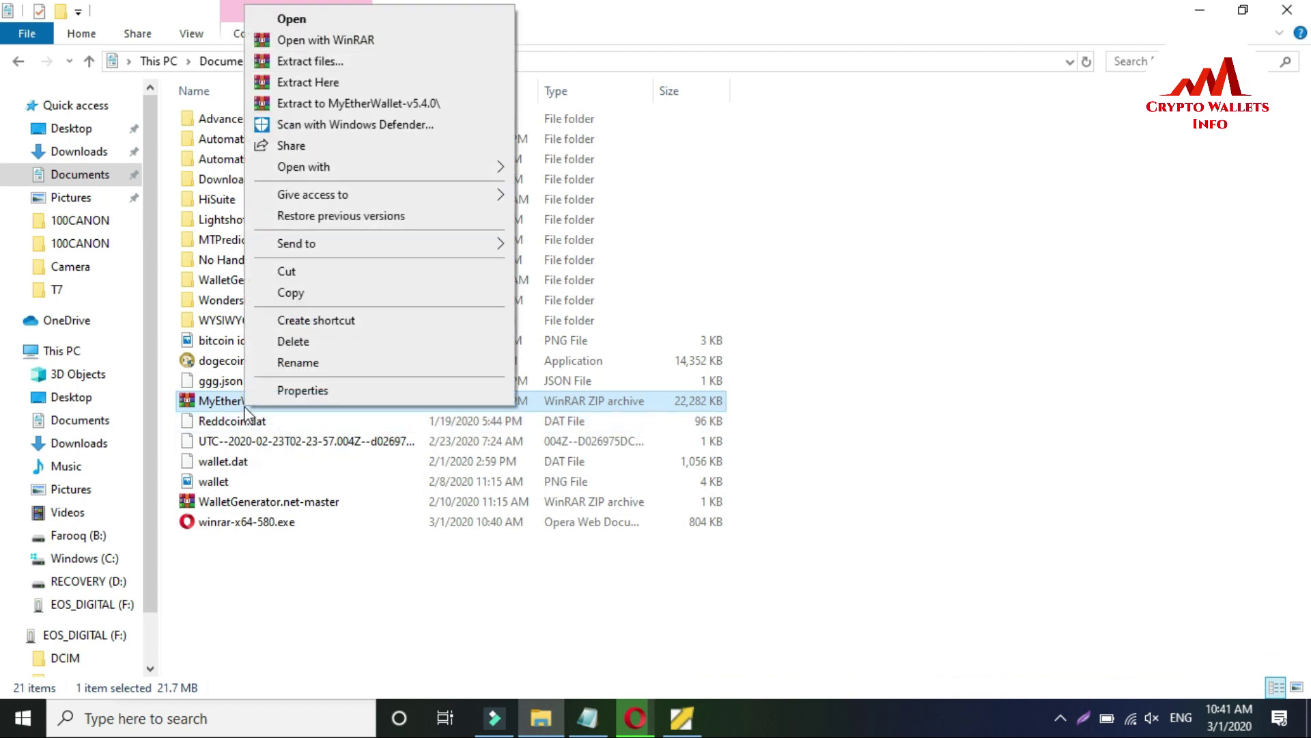
{"action": "left_click", "coordinate": [343, 83]}
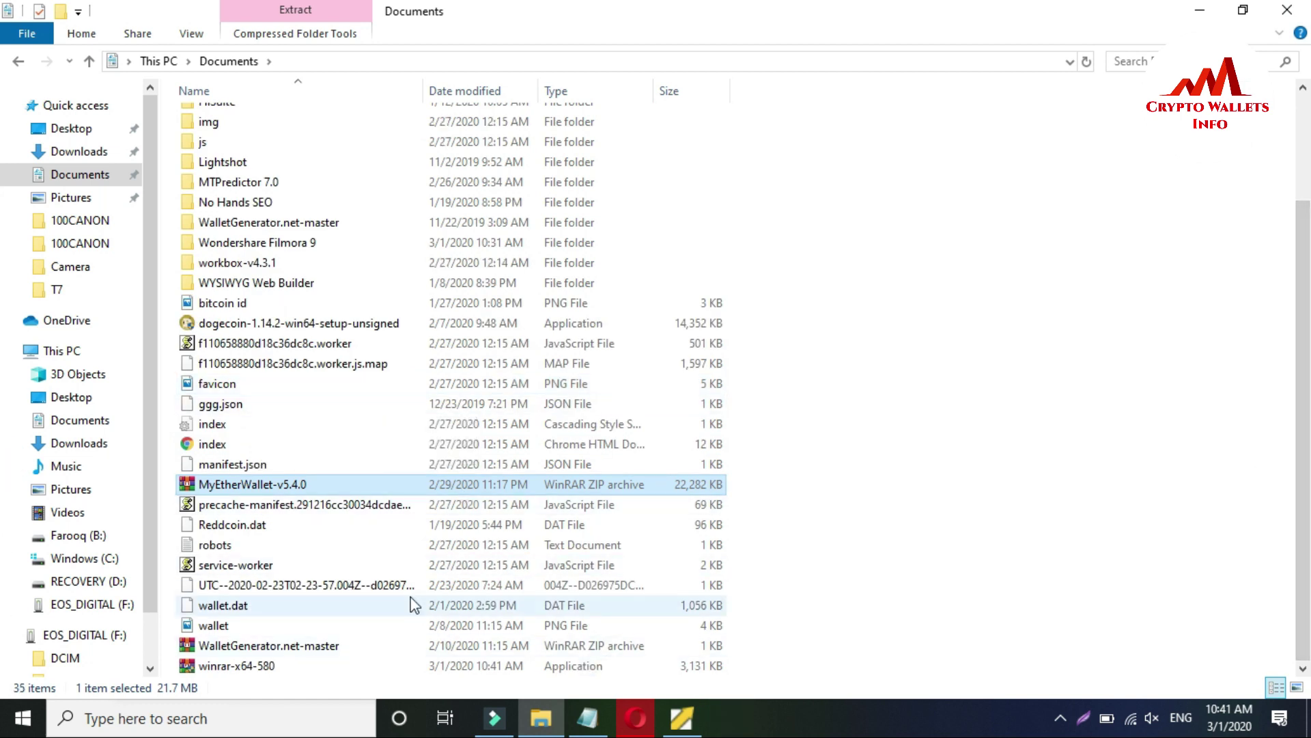
Turn on airplane mode, open the index HTML file from Documents in Chrome and dismiss the error notifications.
{"action": "left_click", "coordinate": [214, 445]}
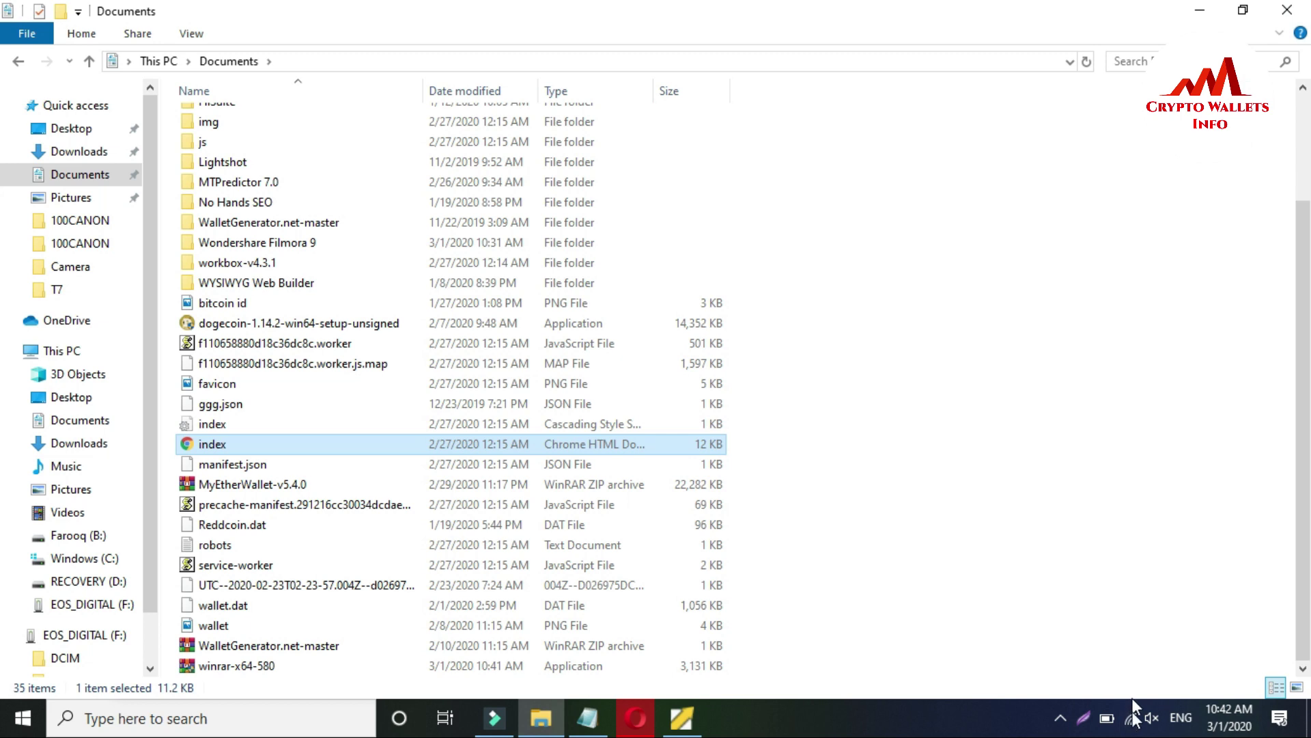
{"action": "key", "text": "XF86RFKill"}
{"action": "double_click", "coordinate": [203, 444]}
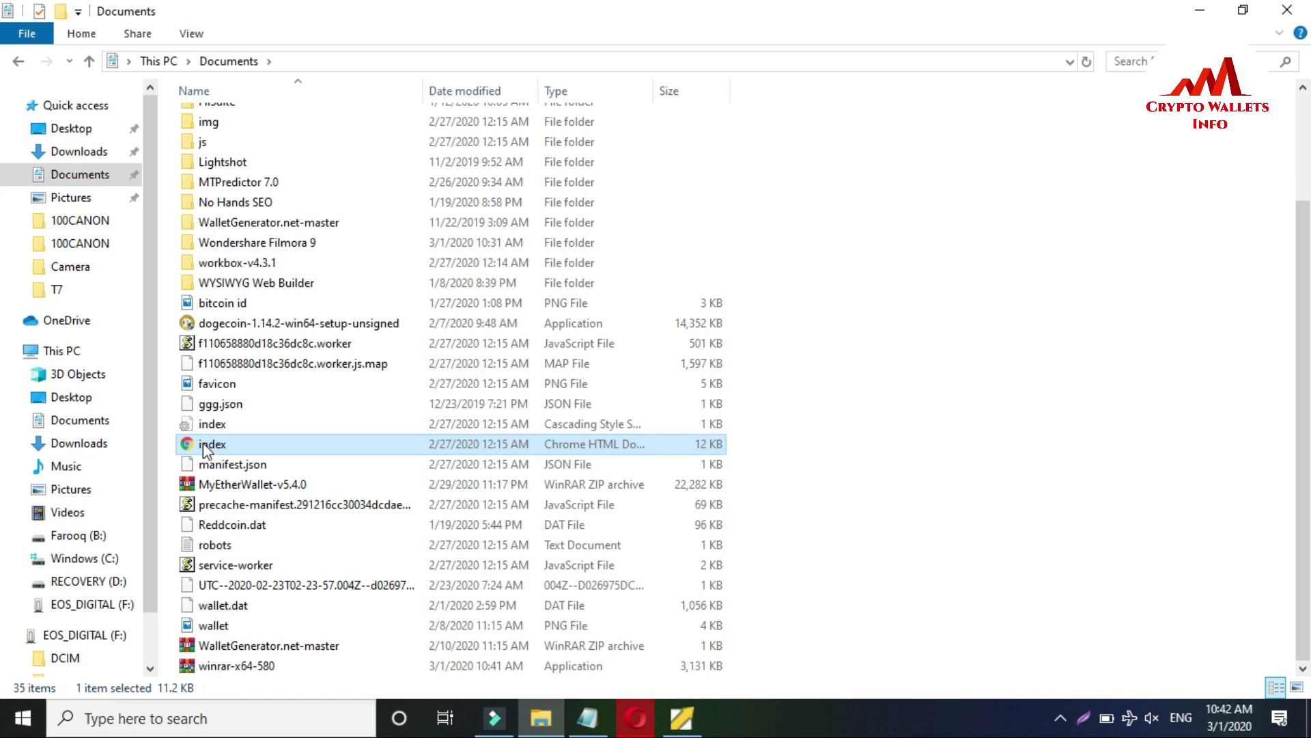
{"action": "double_click", "coordinate": [203, 443]}
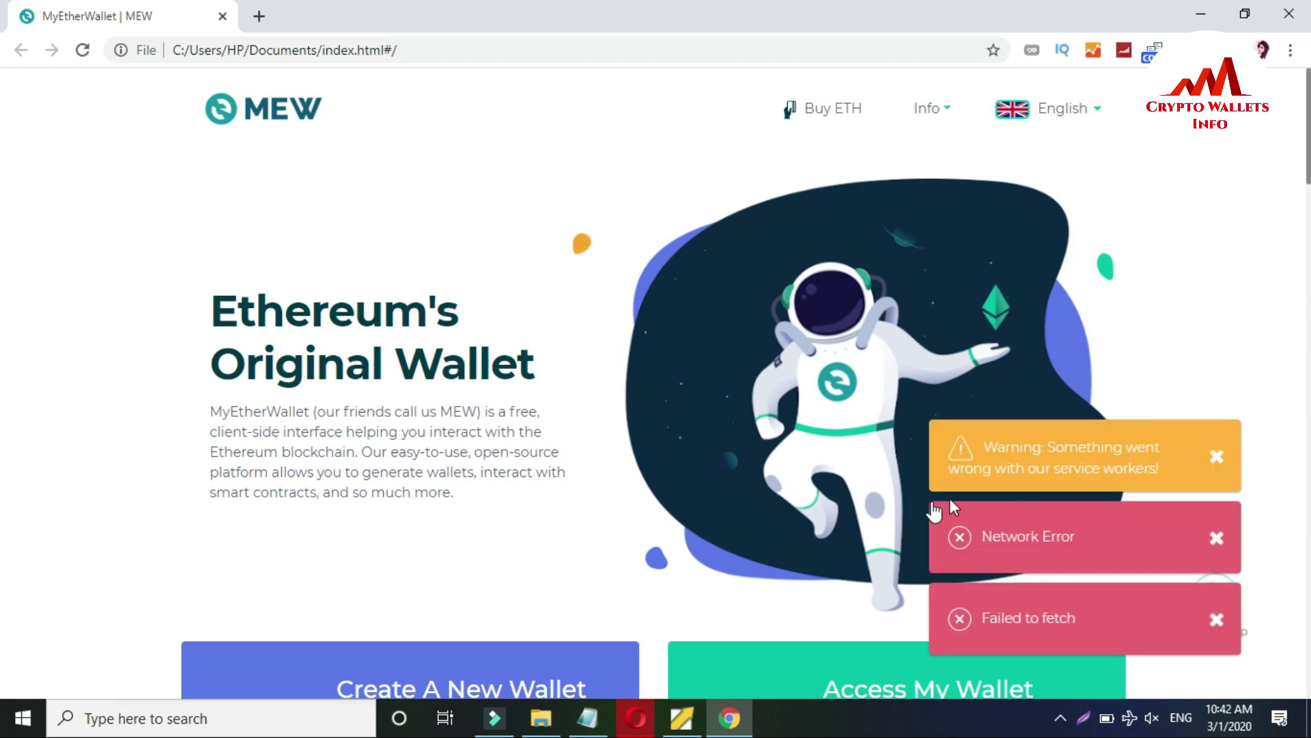
{"action": "left_click", "coordinate": [1046, 484]}
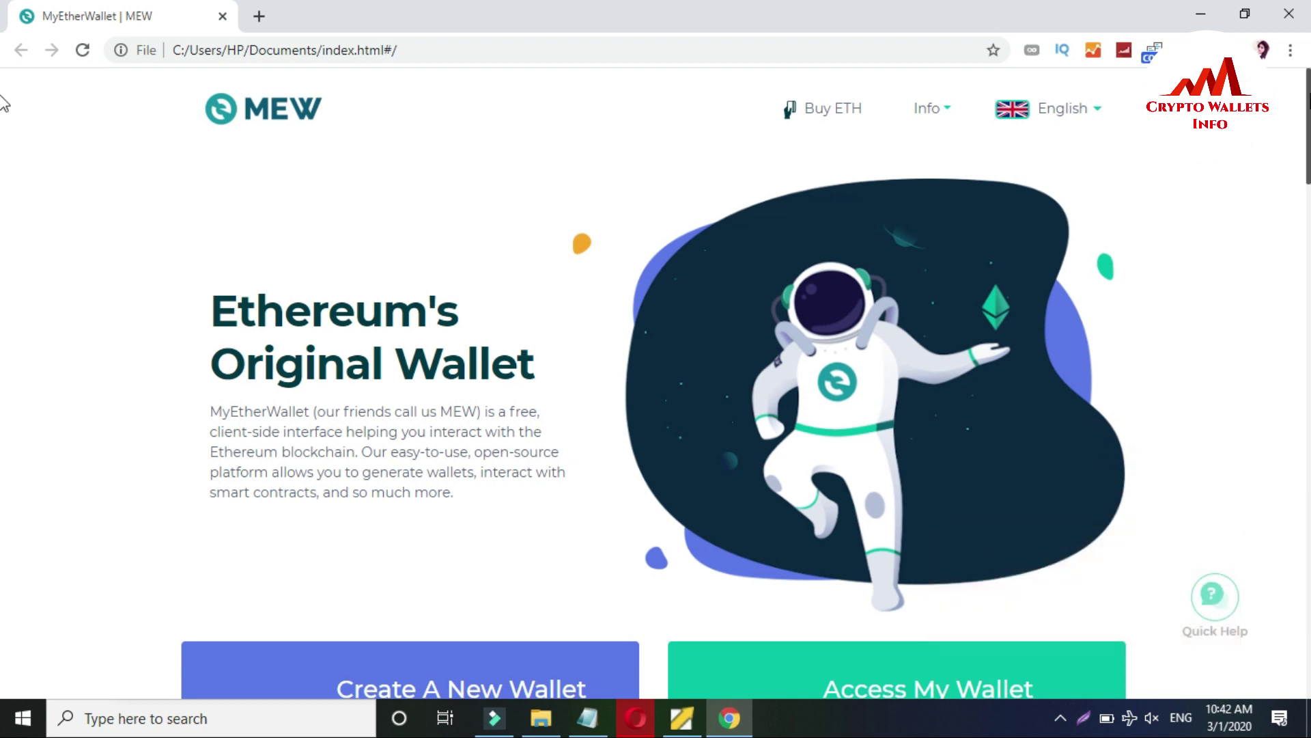
Go to Access My Wallet from the MEW home page and choose the Software access method.
{"action": "scroll", "coordinate": [3, 143], "scroll_direction": "down", "scroll_amount": 4}
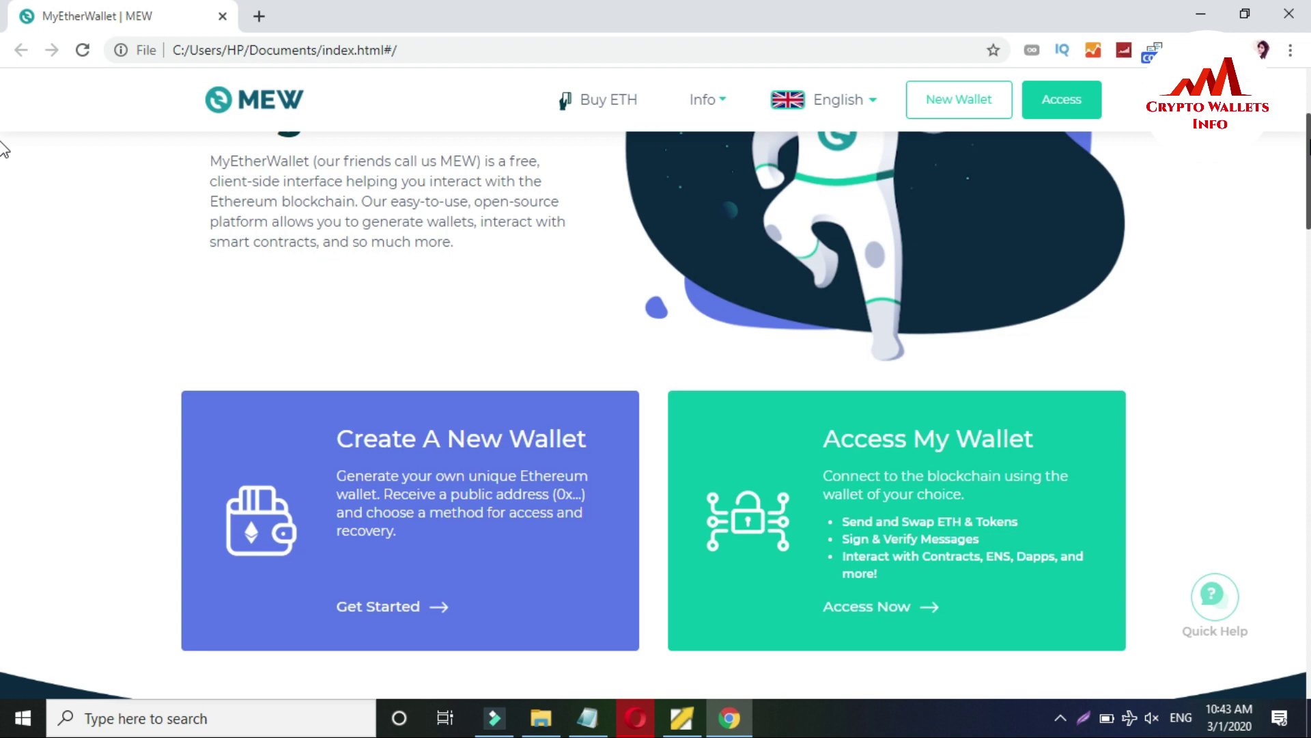
{"action": "scroll", "coordinate": [3, 147], "scroll_direction": "up", "scroll_amount": 1}
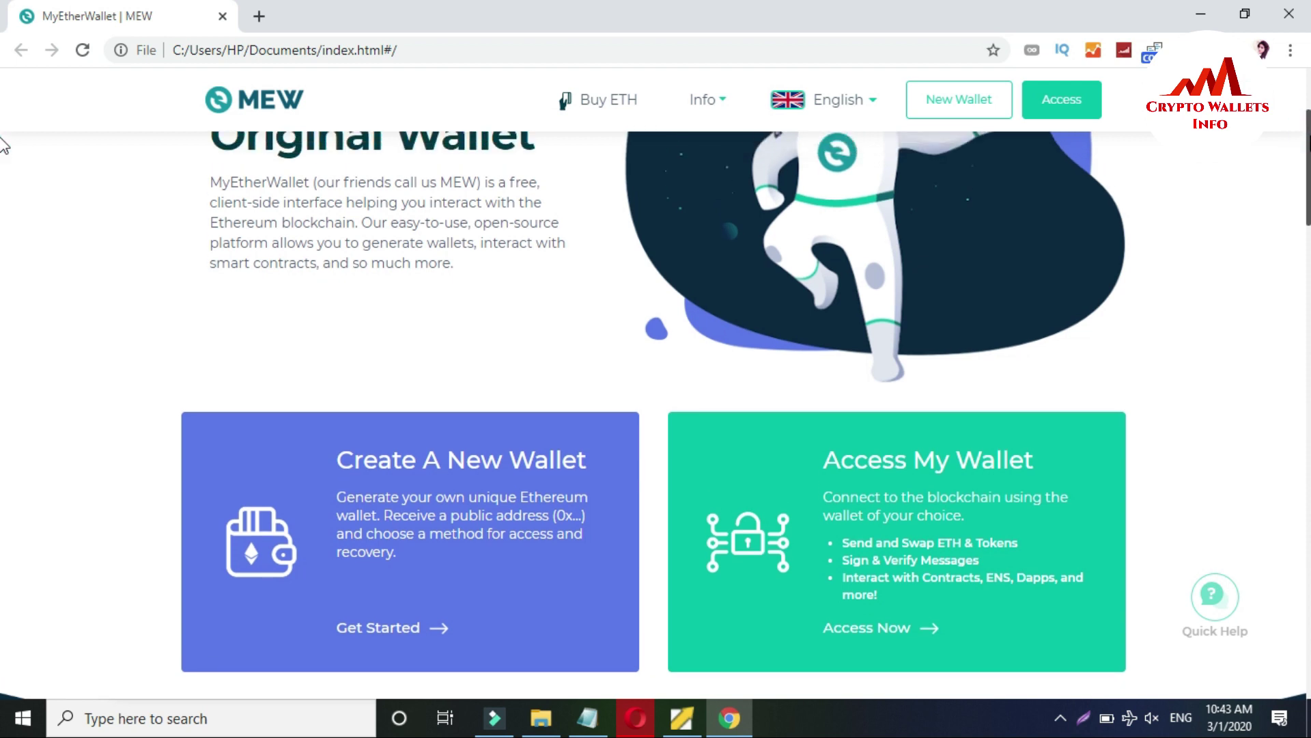
{"action": "scroll", "coordinate": [3, 130], "scroll_direction": "up", "scroll_amount": 1}
{"action": "scroll", "coordinate": [656, 410], "scroll_direction": "down", "scroll_amount": 5}
{"action": "scroll", "coordinate": [984, 328], "scroll_direction": "up", "scroll_amount": 2}
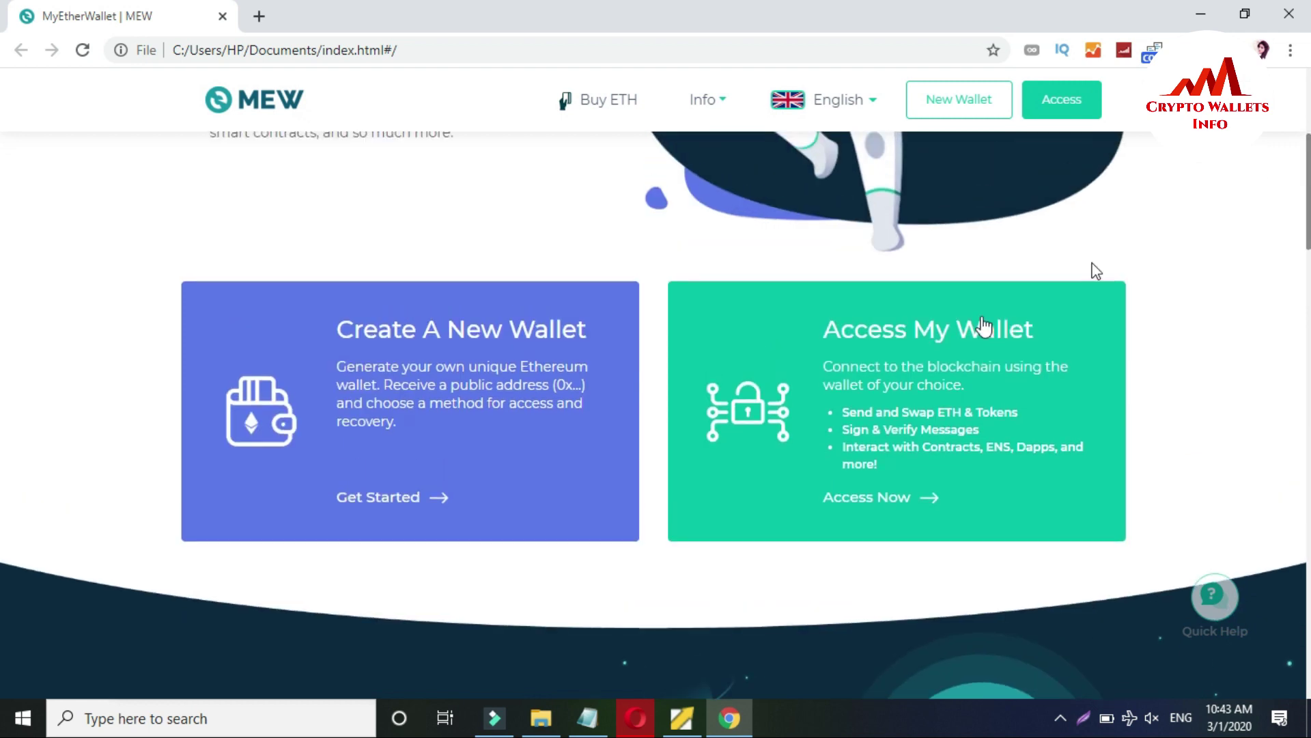
{"action": "left_click", "coordinate": [924, 379]}
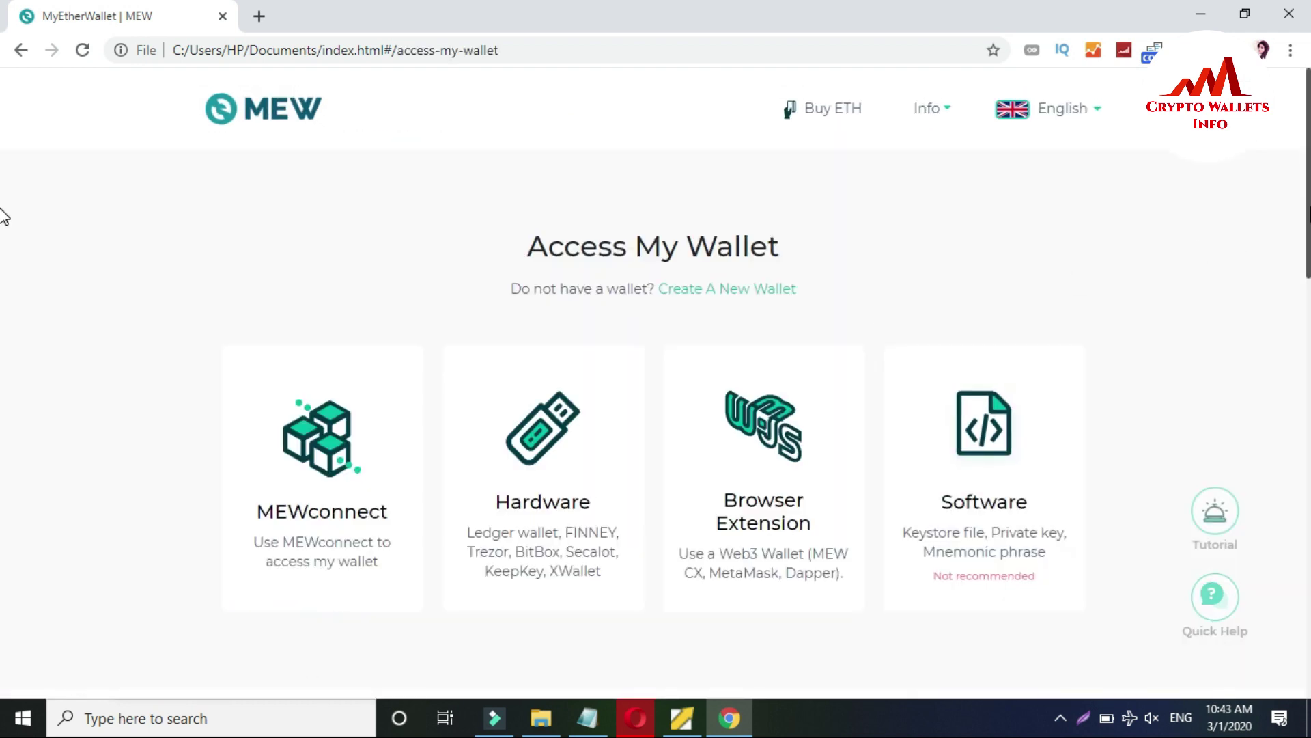
{"action": "scroll", "coordinate": [3, 225], "scroll_direction": "down", "scroll_amount": 1}
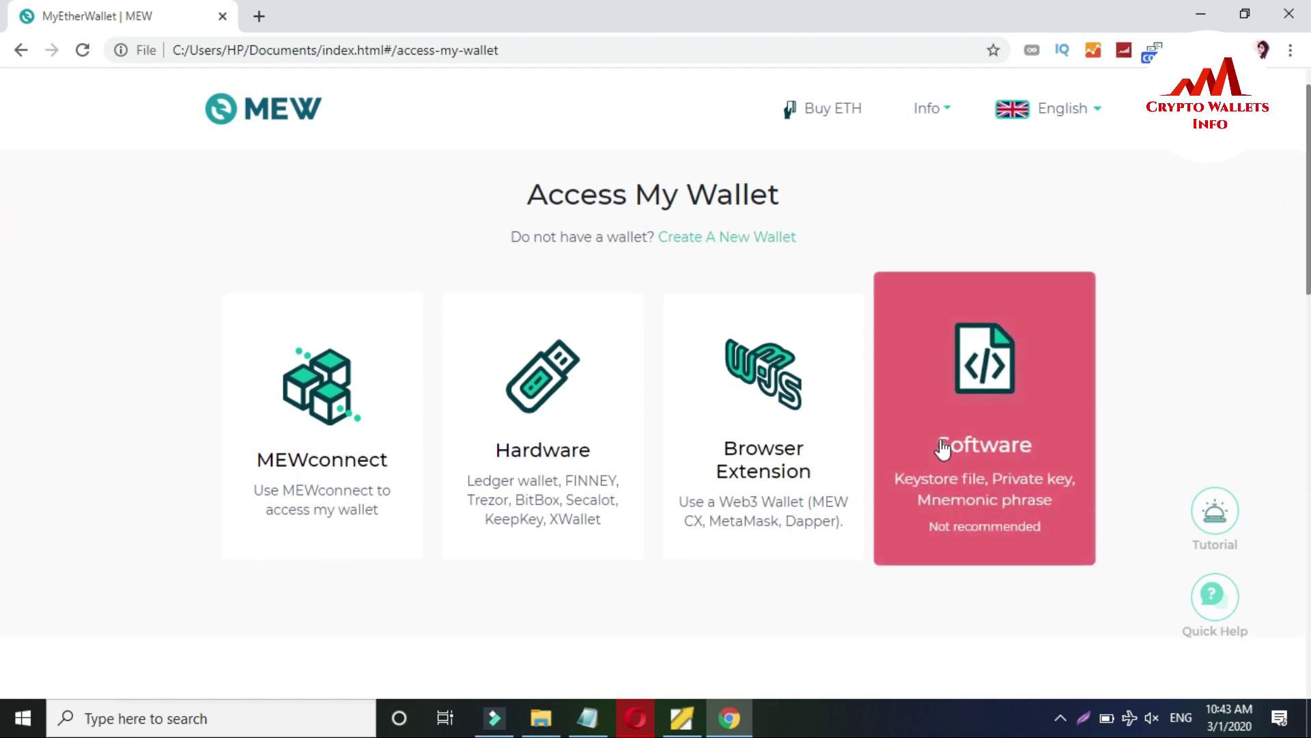
{"action": "left_click", "coordinate": [974, 425]}
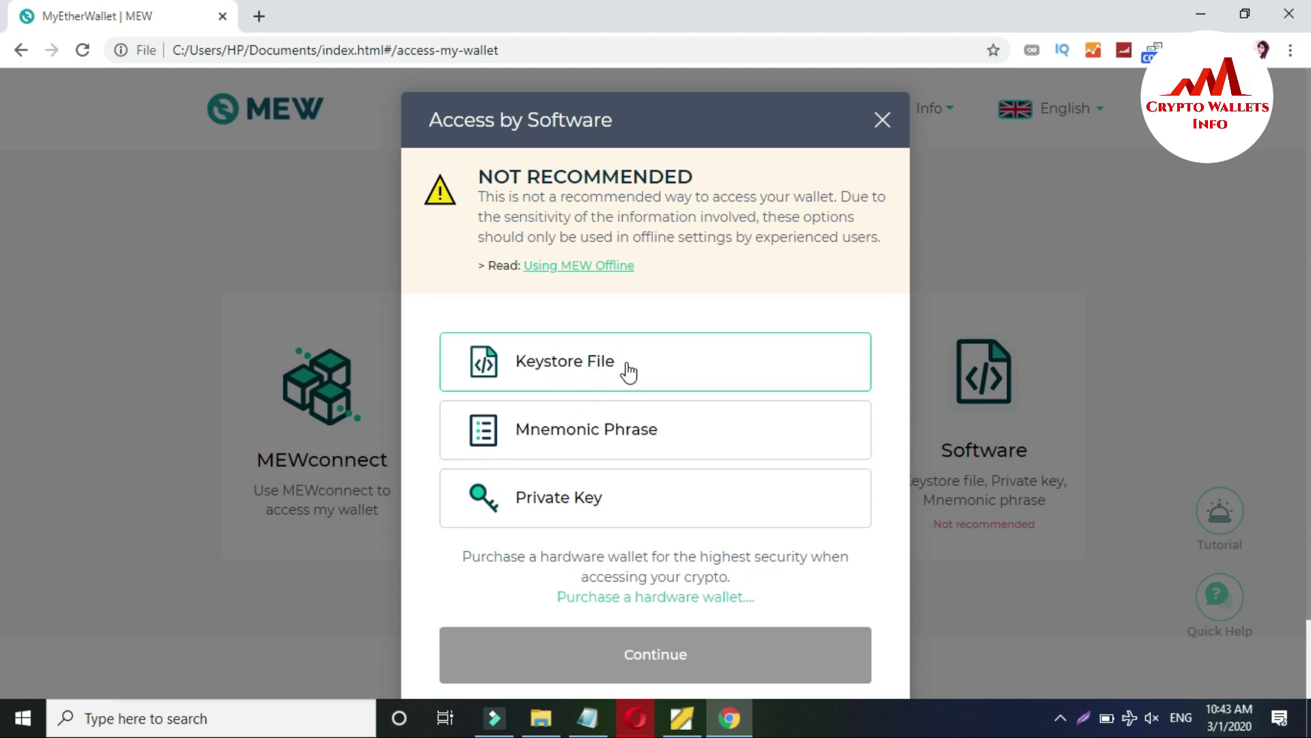
Access the wallet using the UTC--2020-02-27 keystore file from Downloads and enter the wallet password.
{"action": "left_click", "coordinate": [590, 369]}
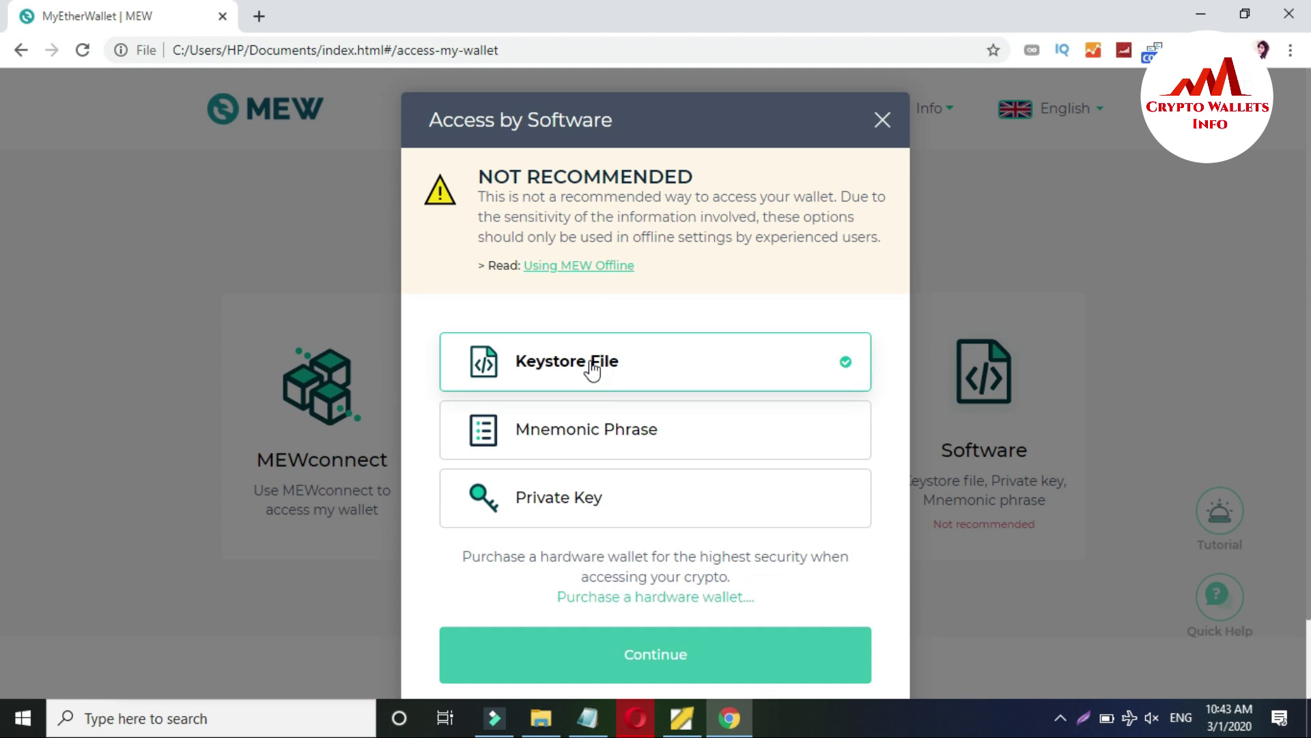
{"action": "left_click", "coordinate": [672, 657]}
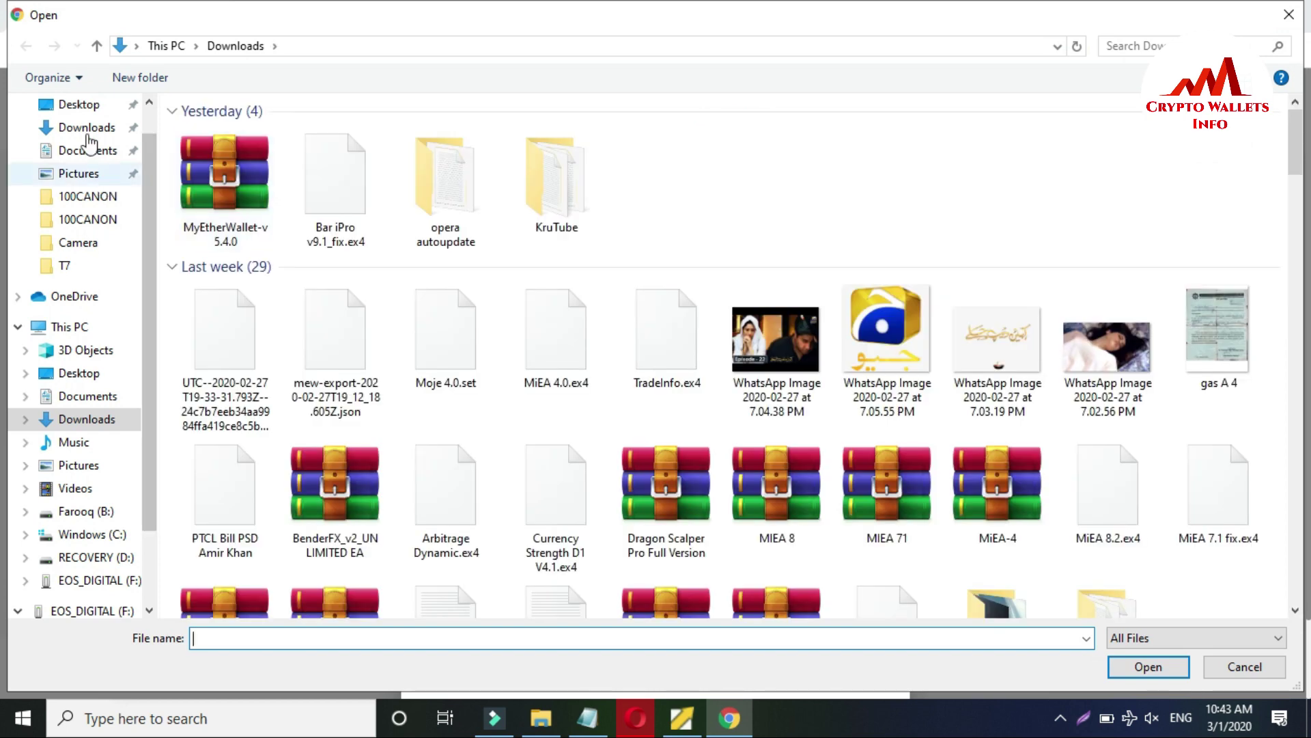
{"action": "double_click", "coordinate": [232, 346]}
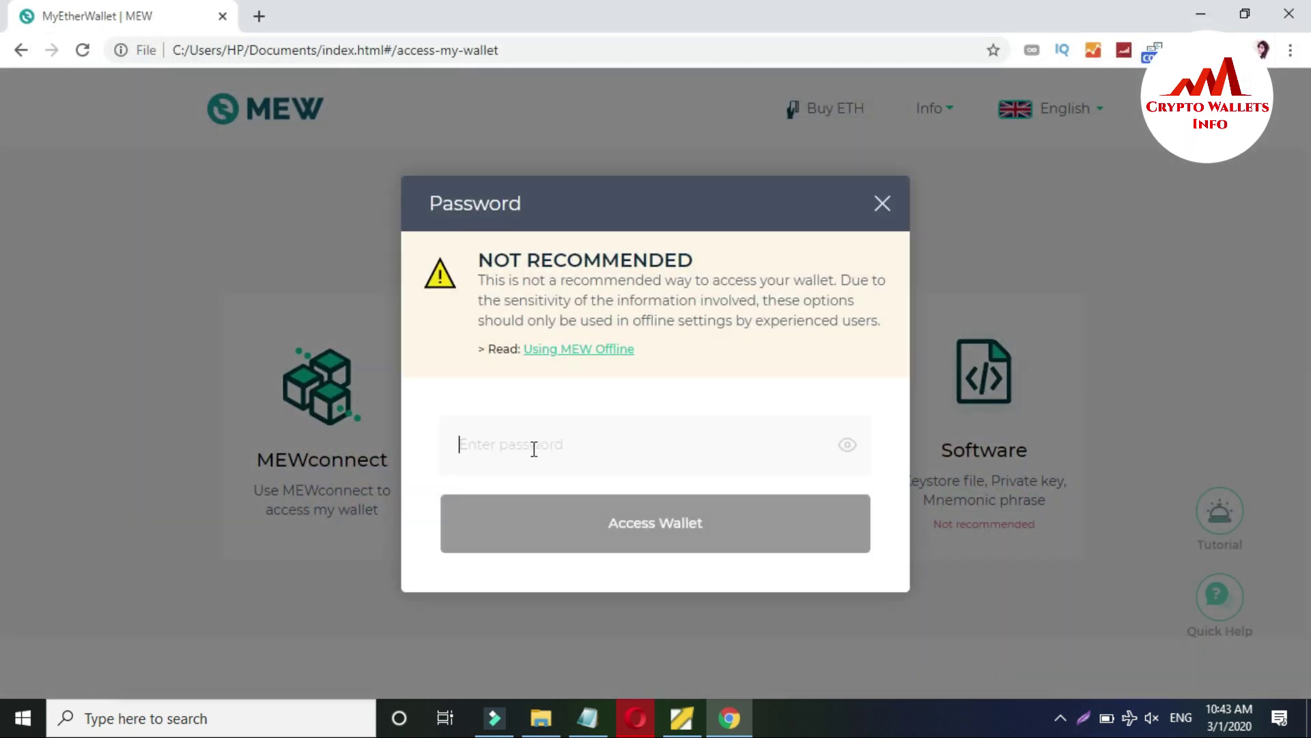
{"action": "type", "text": "••••••••••••••"}
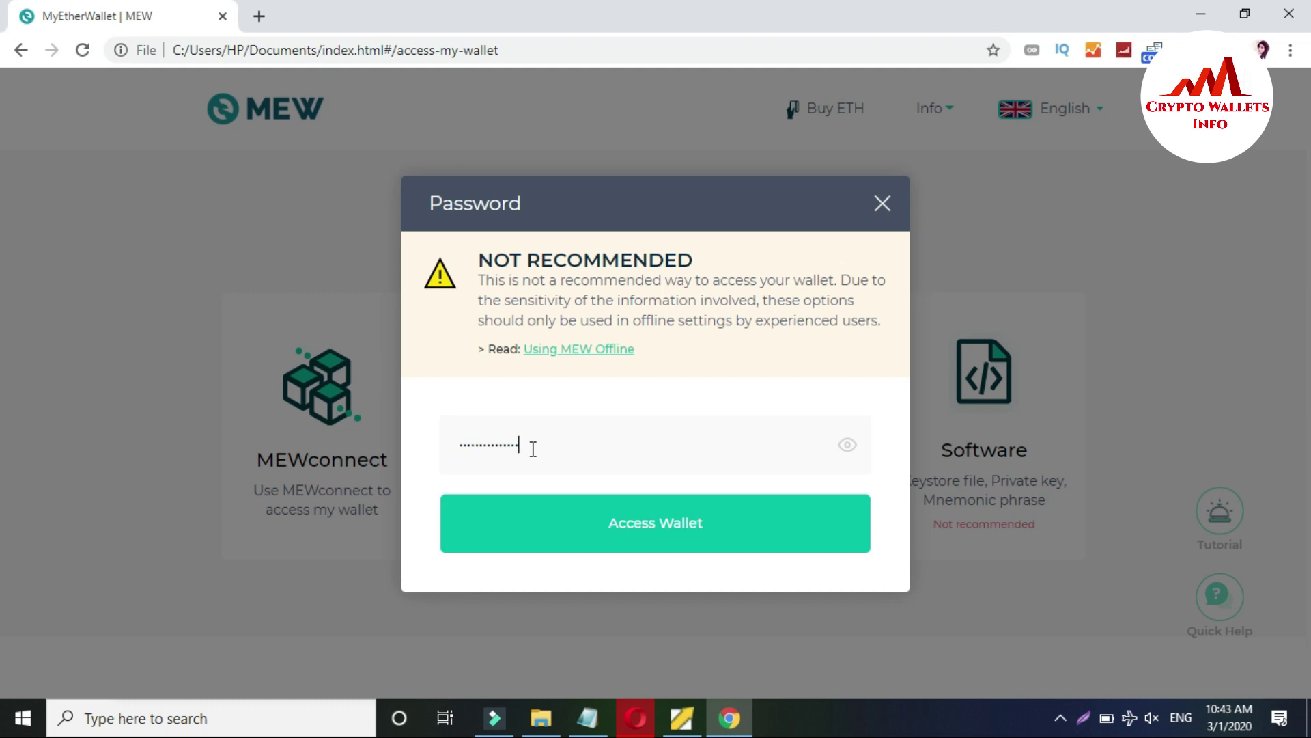
{"action": "left_click", "coordinate": [680, 537]}
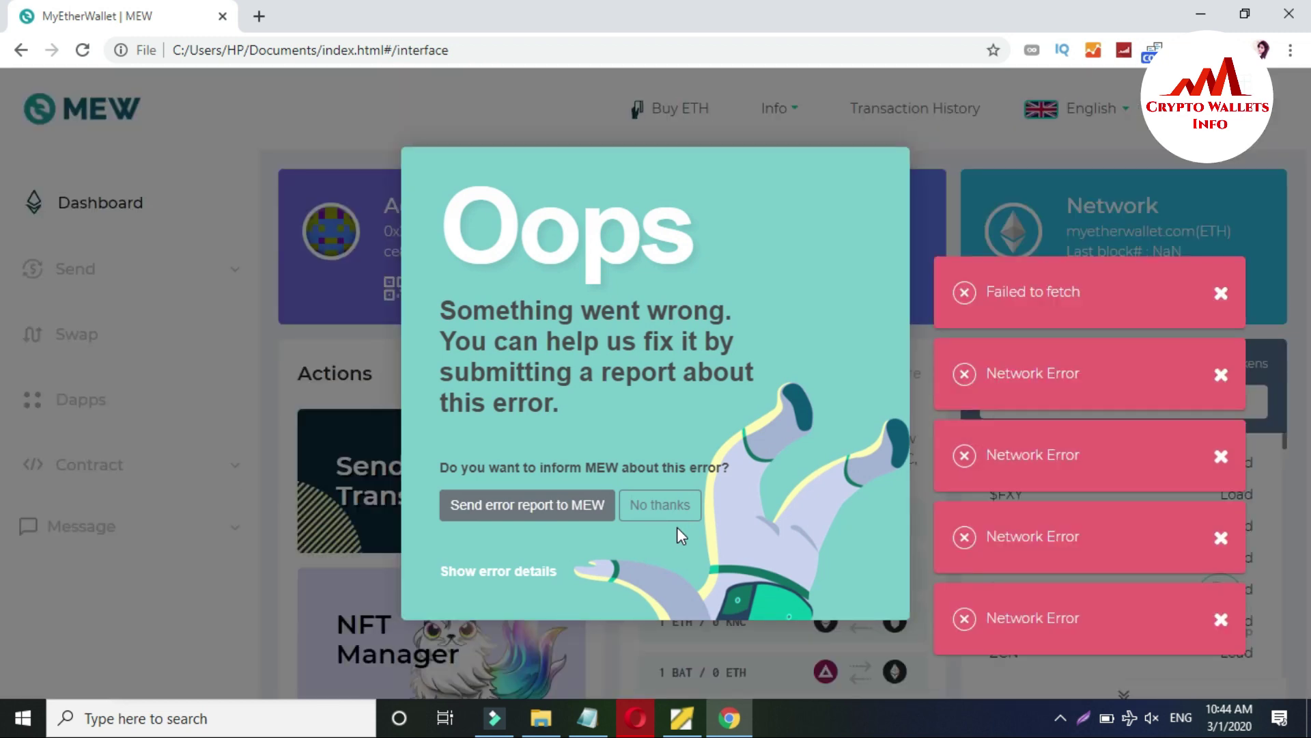
Dismiss the network error notifications and close the Oops error-report dialog on the wallet dashboard.
{"action": "left_click", "coordinate": [1222, 293]}
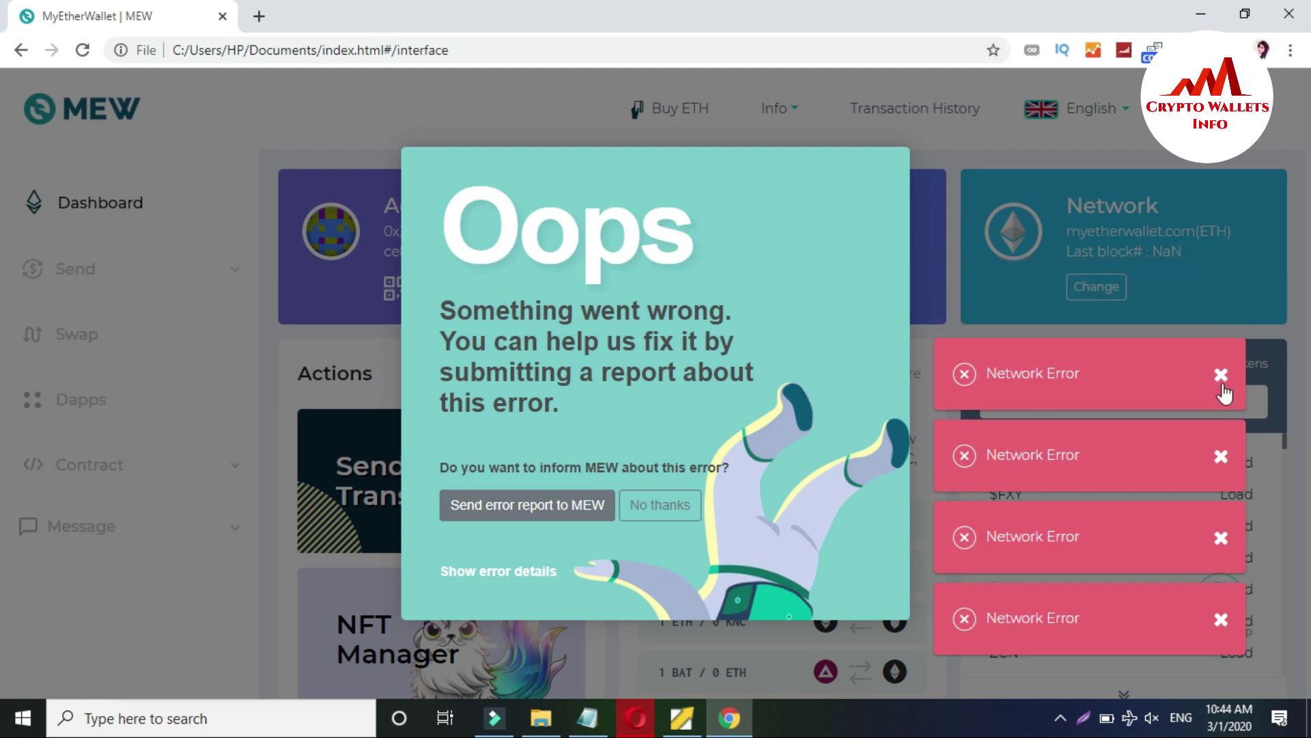
{"action": "left_click", "coordinate": [1221, 376]}
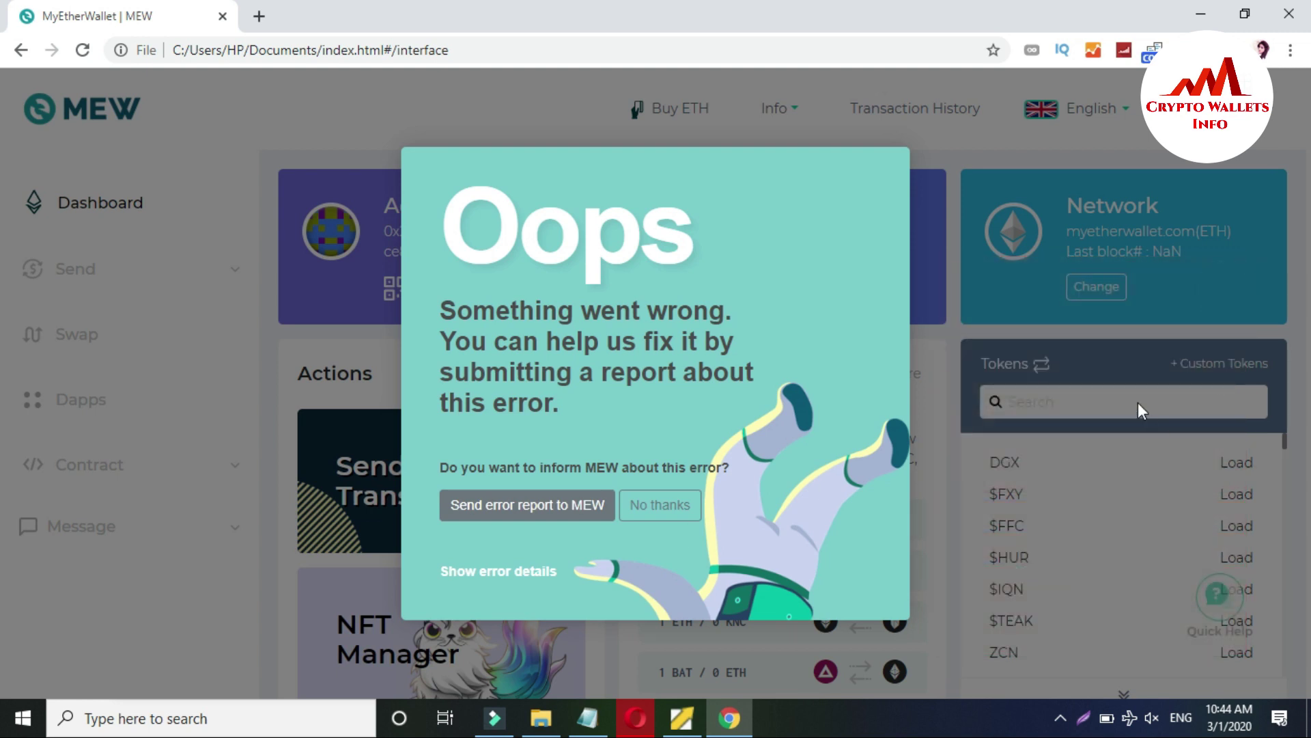
{"action": "left_click", "coordinate": [932, 320]}
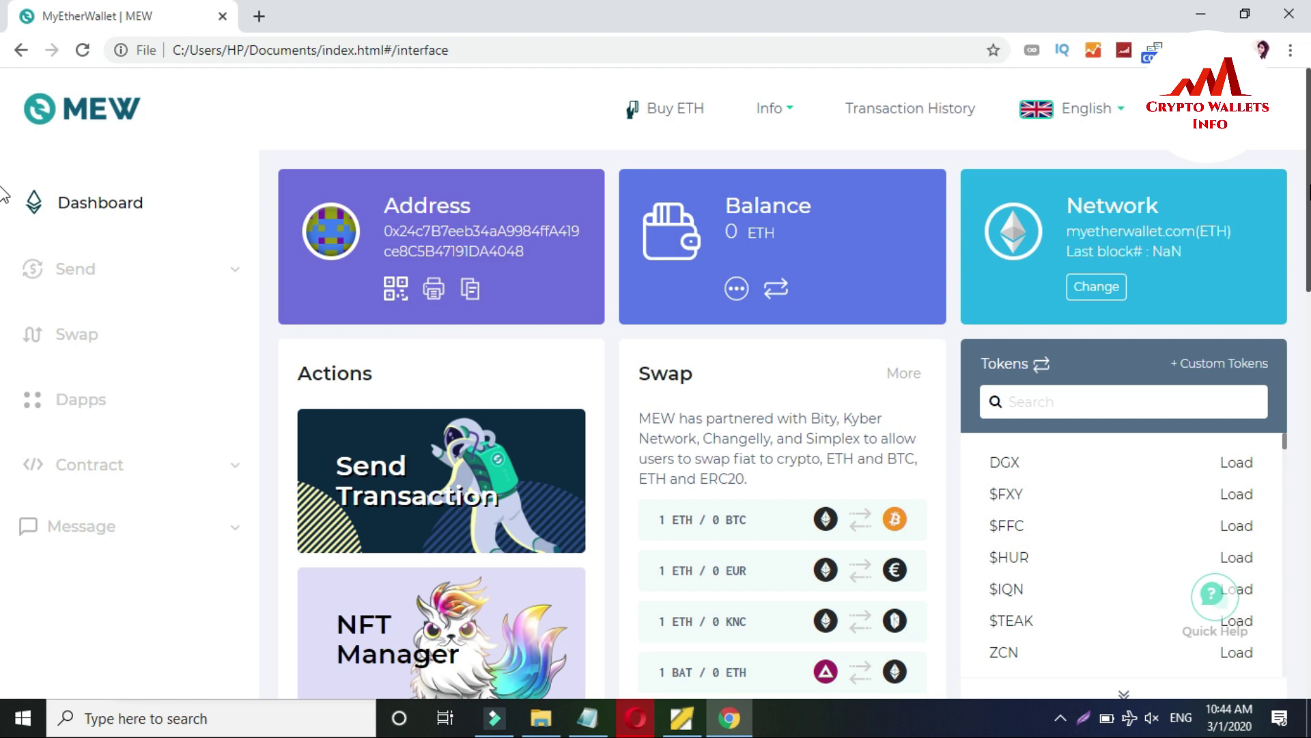
{"action": "left_click", "coordinate": [730, 232]}
{"action": "left_click", "coordinate": [774, 233]}
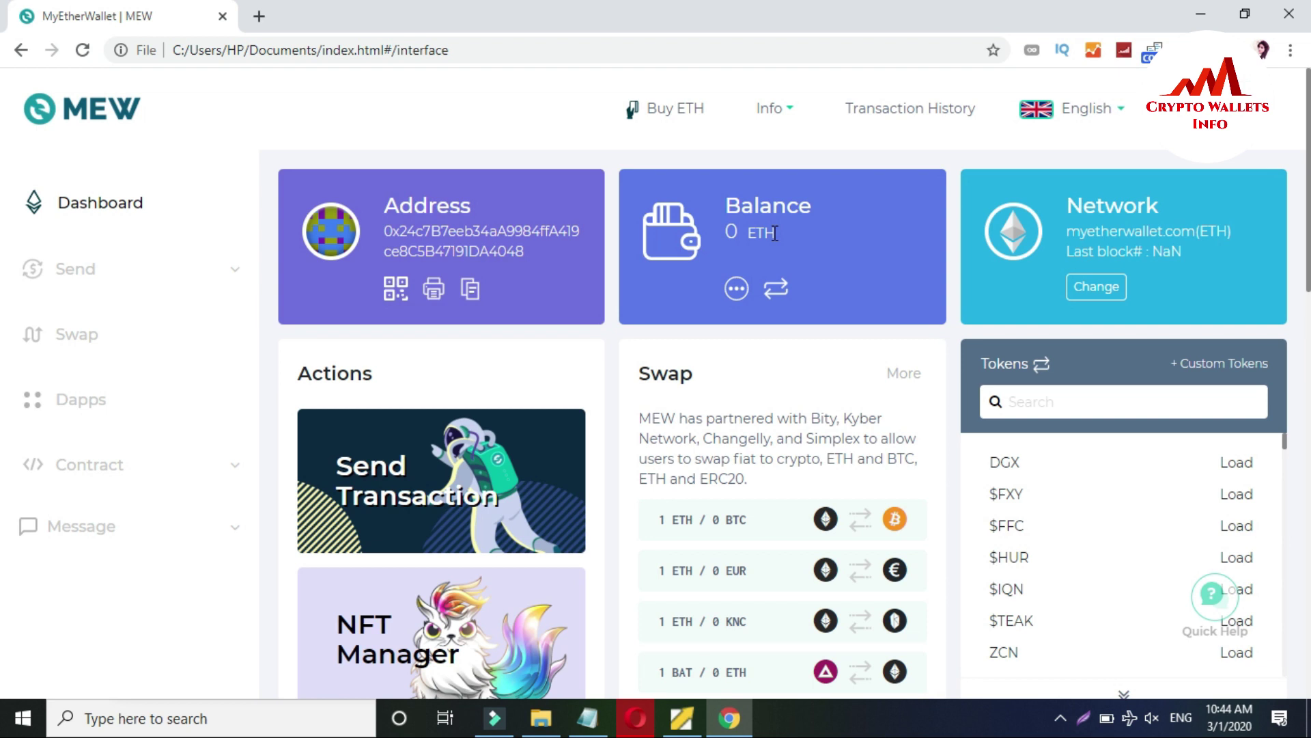
Open the Send Offline form, choose ETH as the type and set the amount to 20.
{"action": "left_click", "coordinate": [71, 275]}
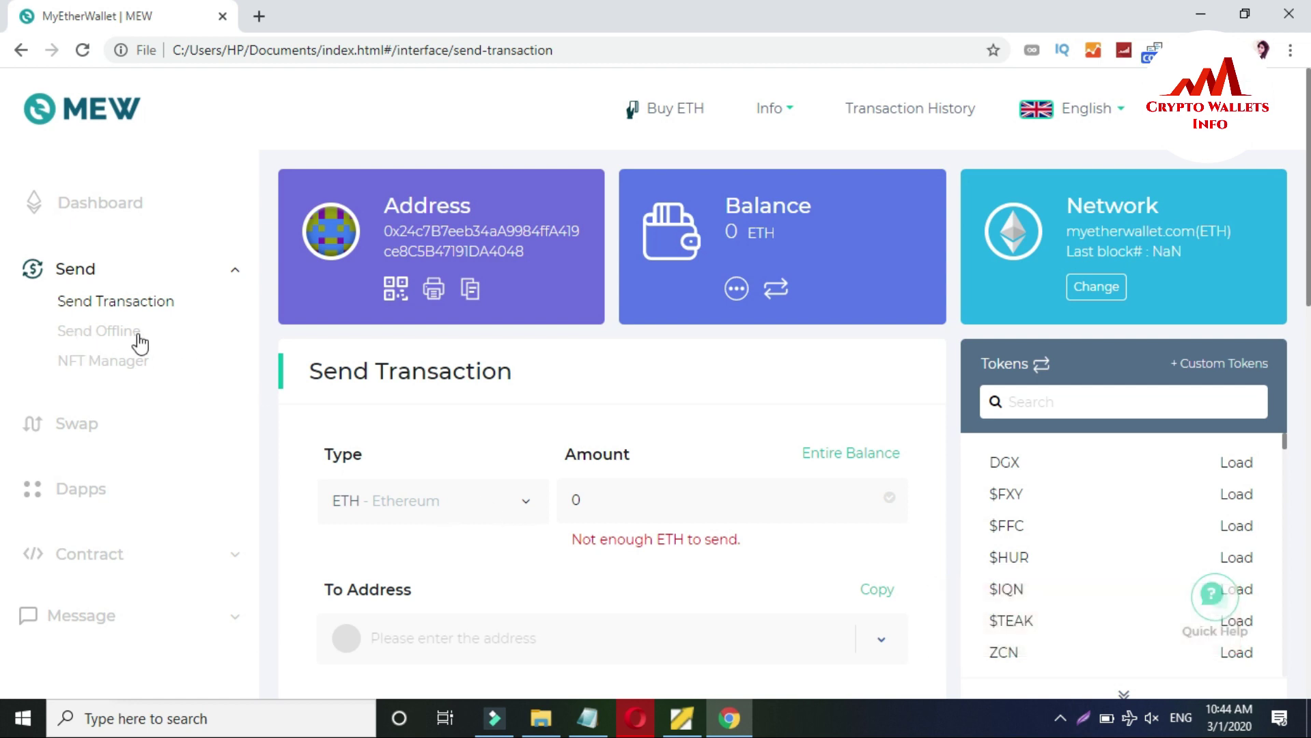
{"action": "left_click", "coordinate": [98, 333]}
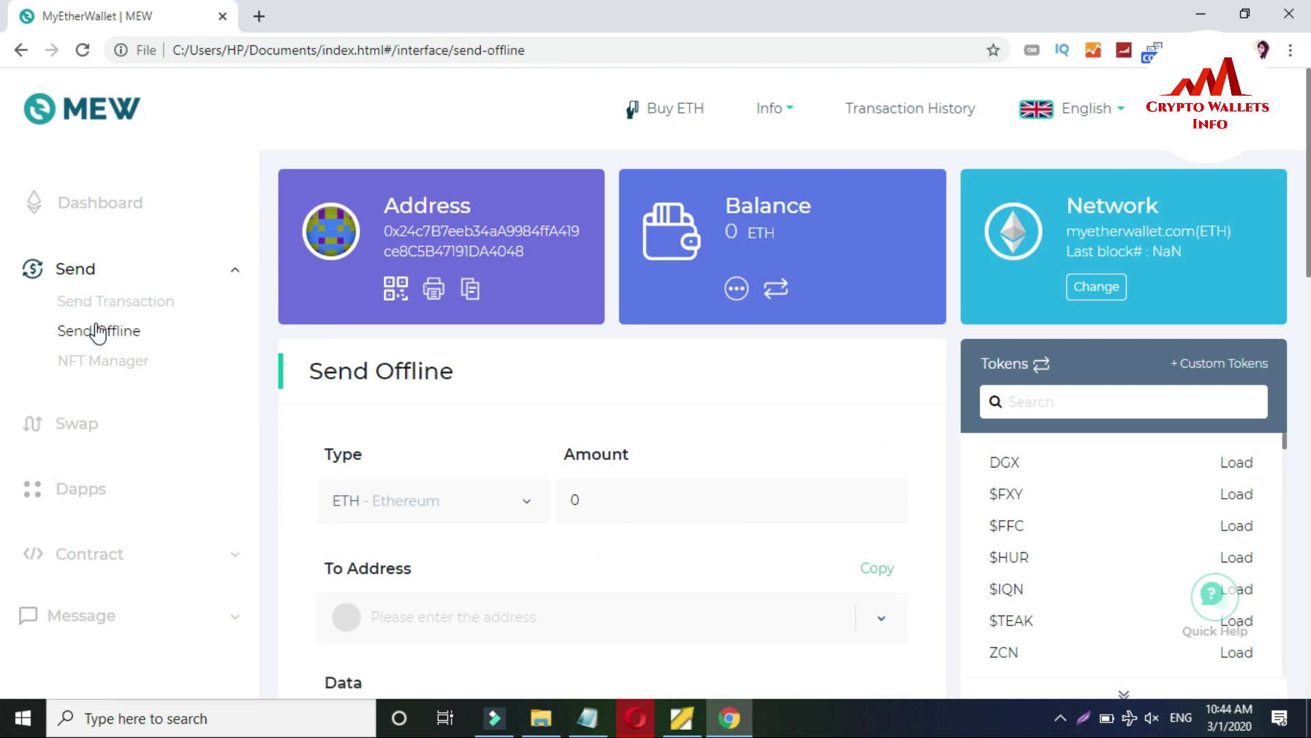
{"action": "scroll", "coordinate": [3, 225], "scroll_direction": "down", "scroll_amount": 1}
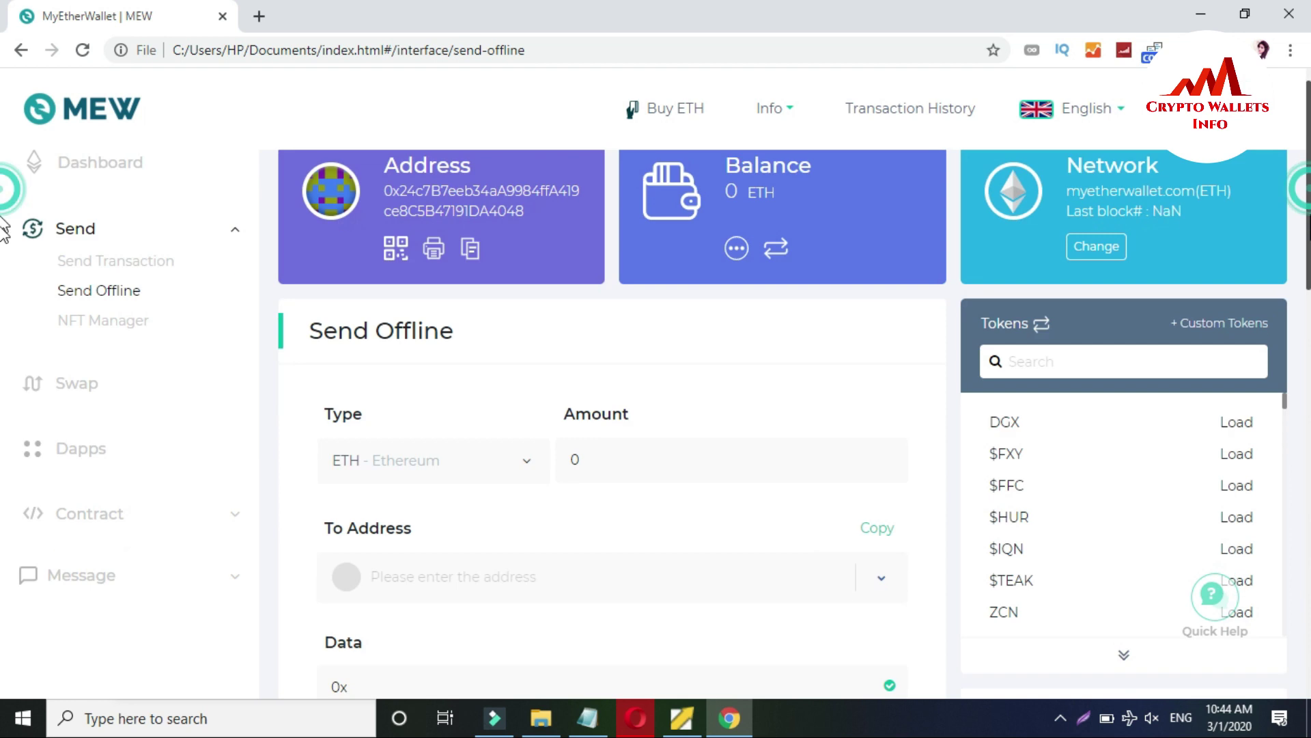
{"action": "scroll", "coordinate": [4, 225], "scroll_direction": "down", "scroll_amount": 3}
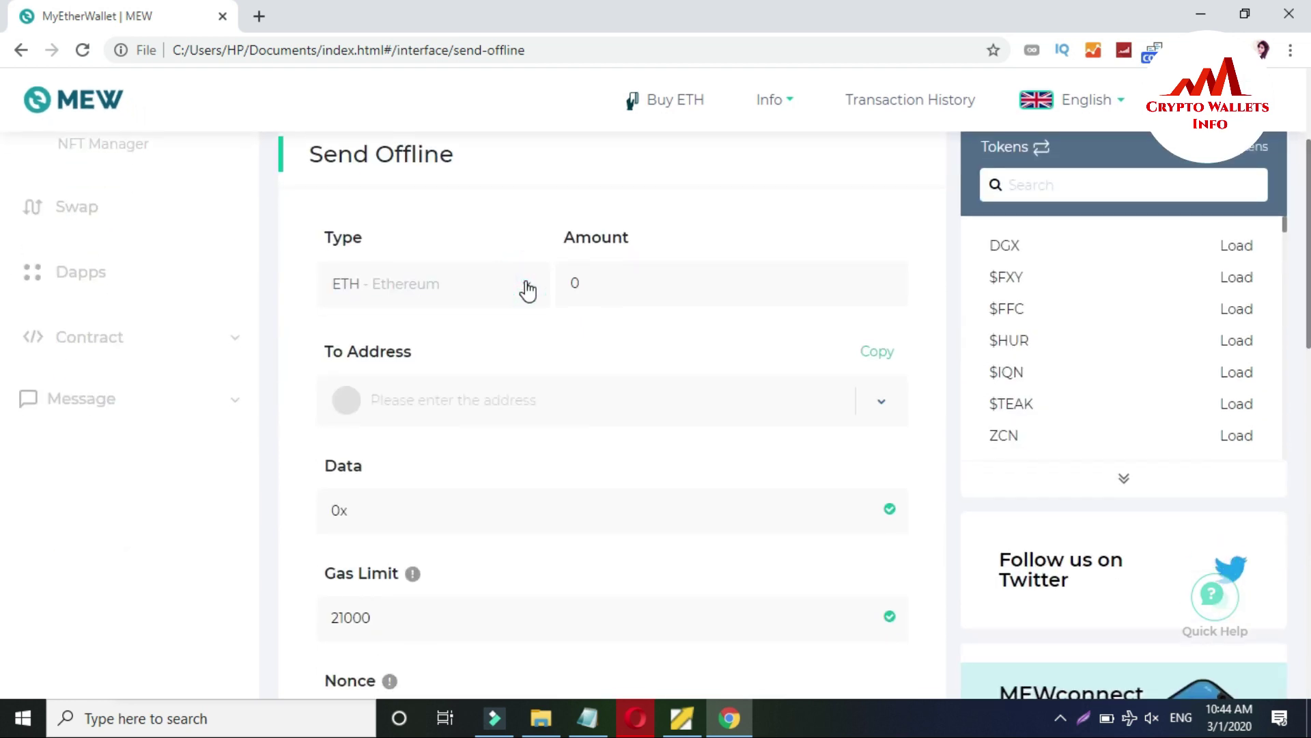
{"action": "left_click", "coordinate": [528, 291]}
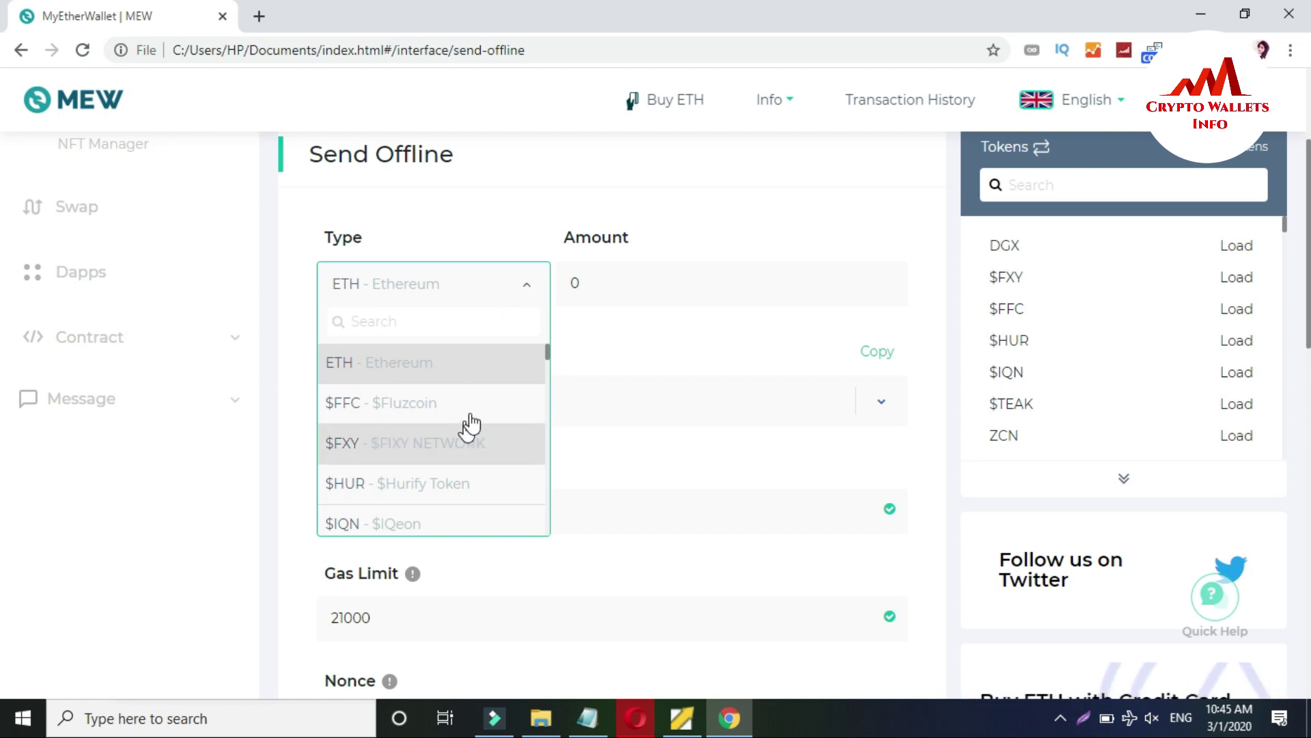
{"action": "left_click", "coordinate": [480, 372]}
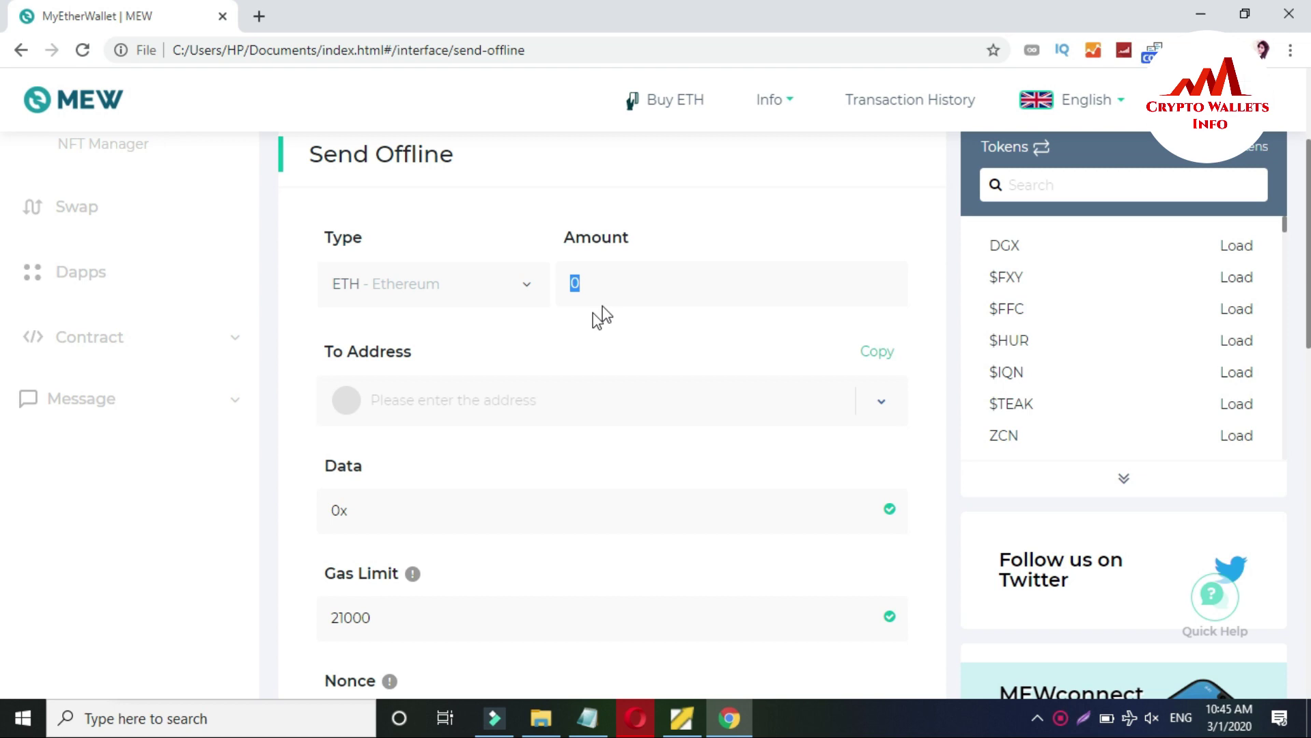
{"action": "type", "text": "2"}
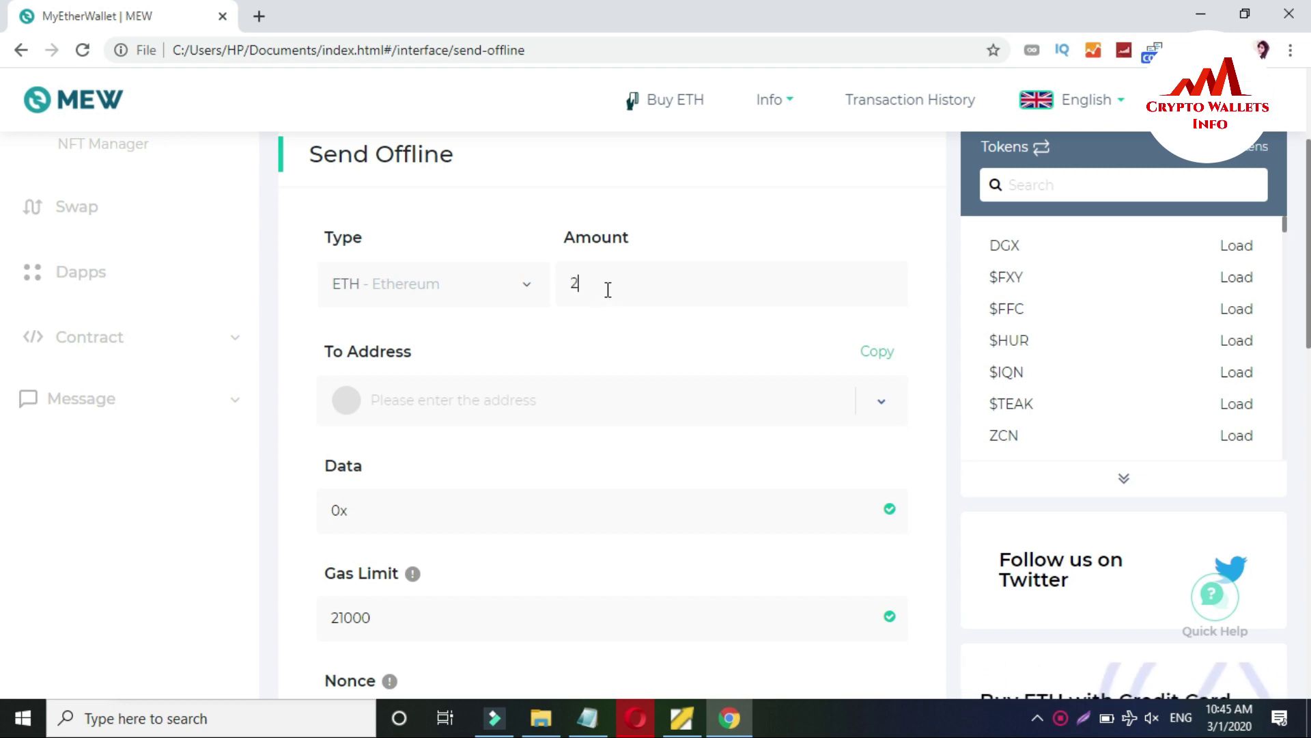
{"action": "type", "text": "0"}
Copy the wallet's own address from the Address card into the To Address field of the offline transaction.
{"action": "left_click", "coordinate": [525, 402]}
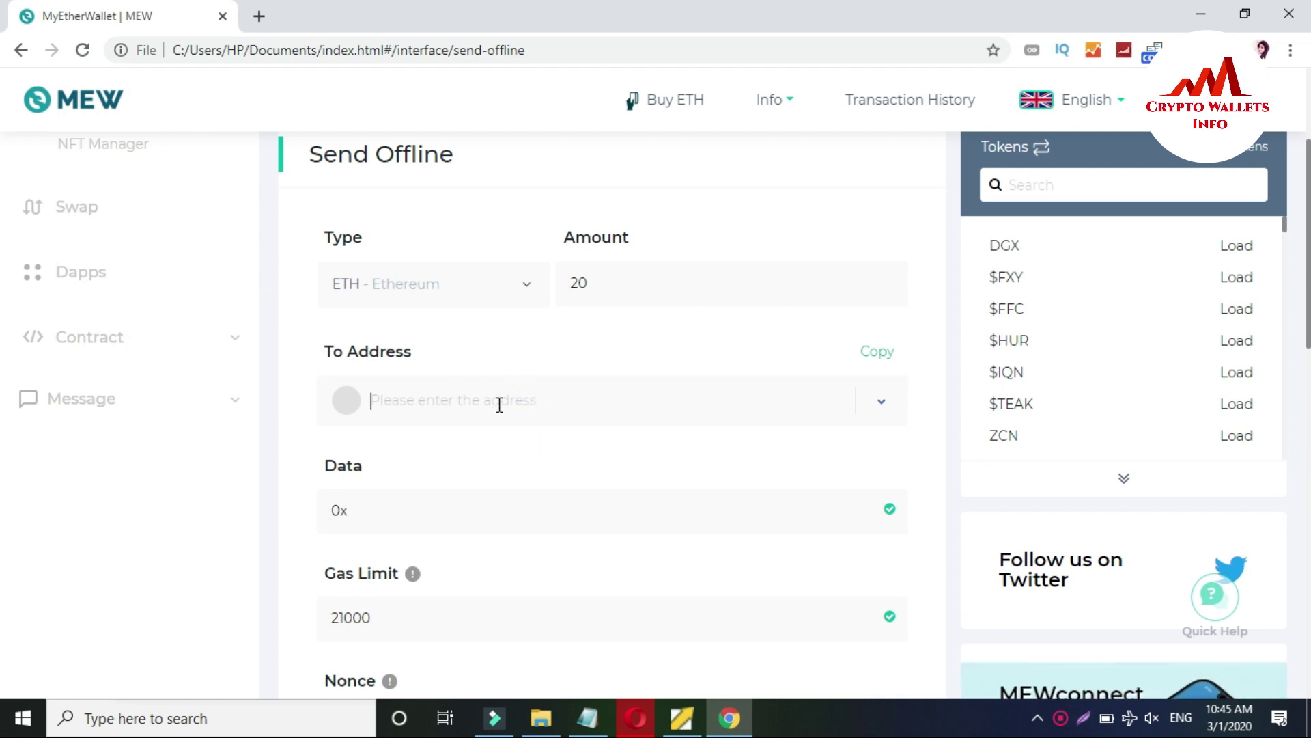
{"action": "scroll", "coordinate": [636, 273], "scroll_direction": "up", "scroll_amount": 3}
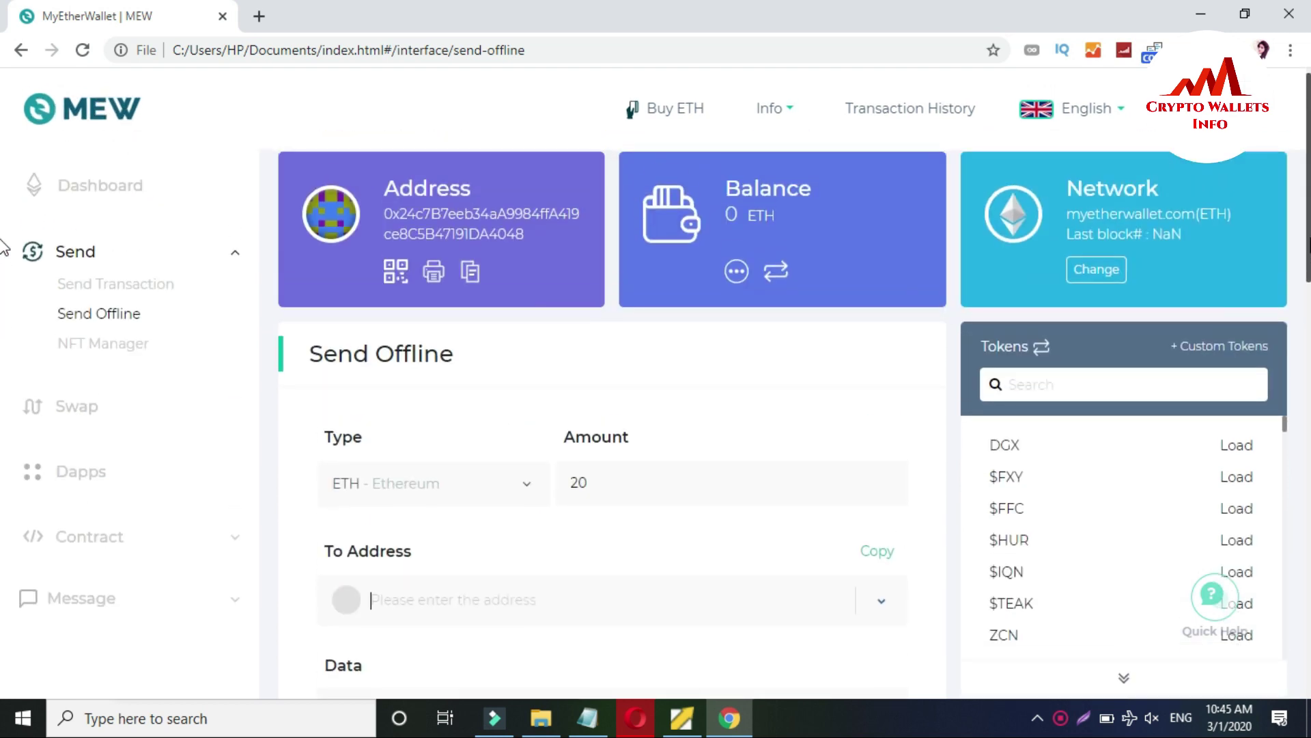
{"action": "left_click_drag", "start_coordinate": [526, 233], "coordinate": [375, 211]}
{"action": "key", "text": "ctrl+c"}
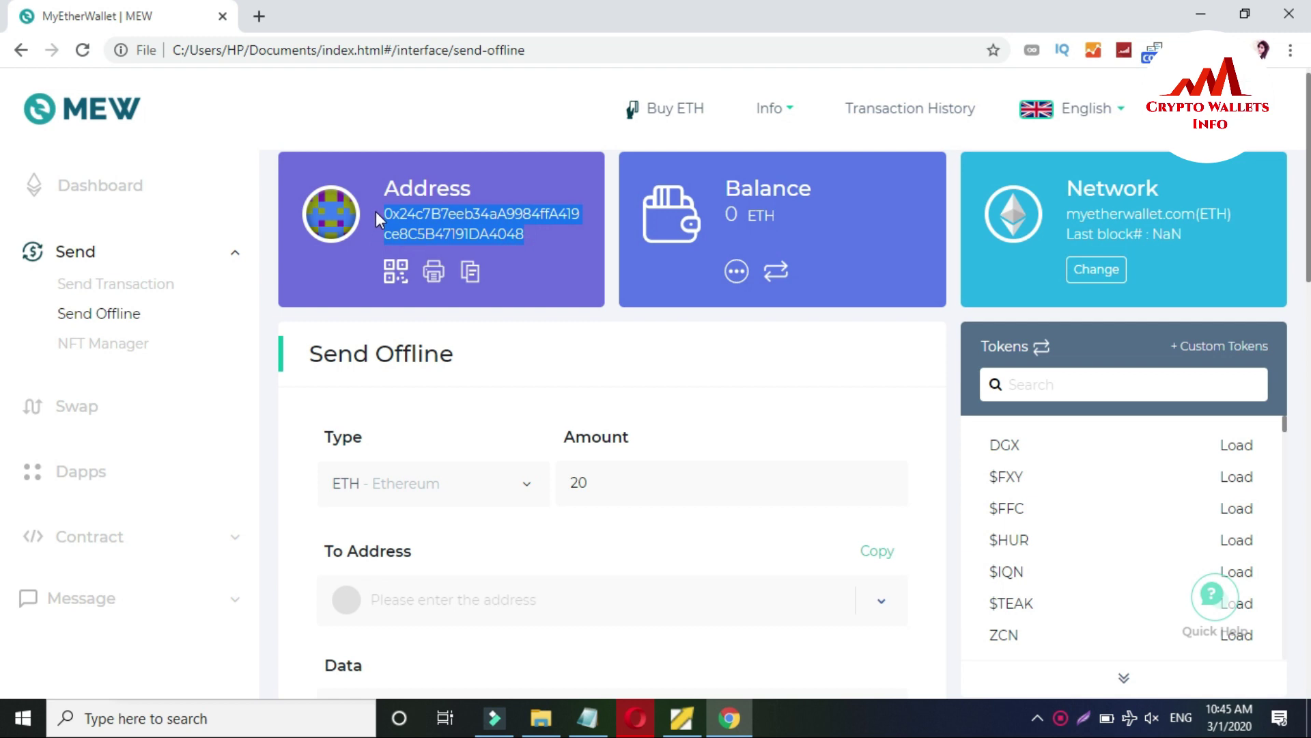
{"action": "scroll", "coordinate": [4, 328], "scroll_direction": "down", "scroll_amount": 4}
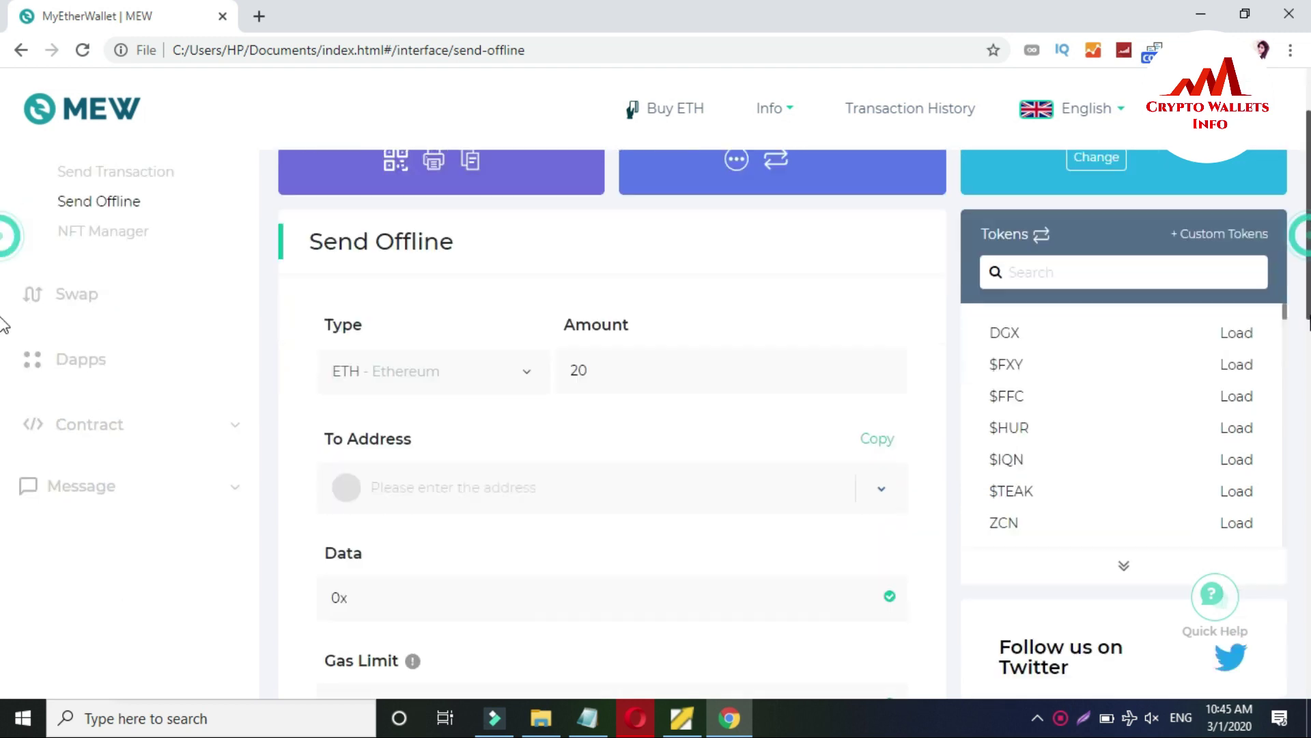
{"action": "left_click", "coordinate": [478, 321]}
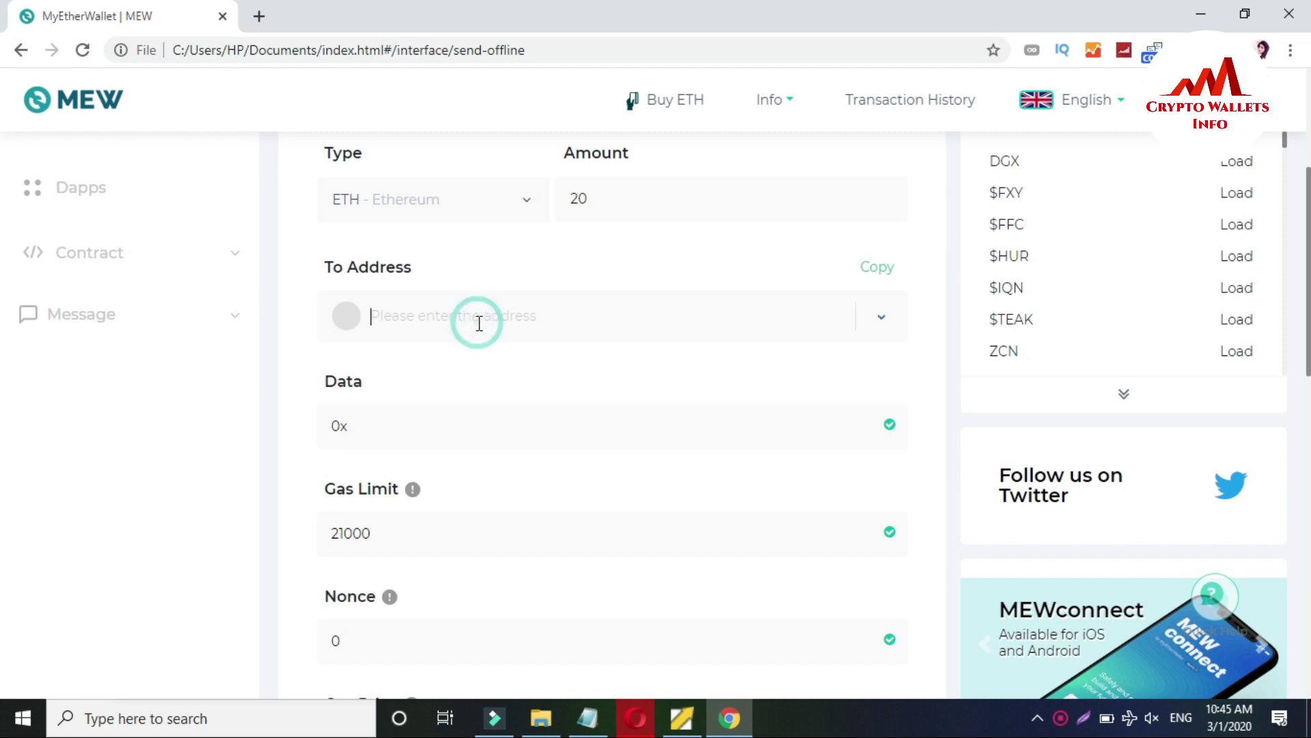
{"action": "key", "text": "ctrl+v"}
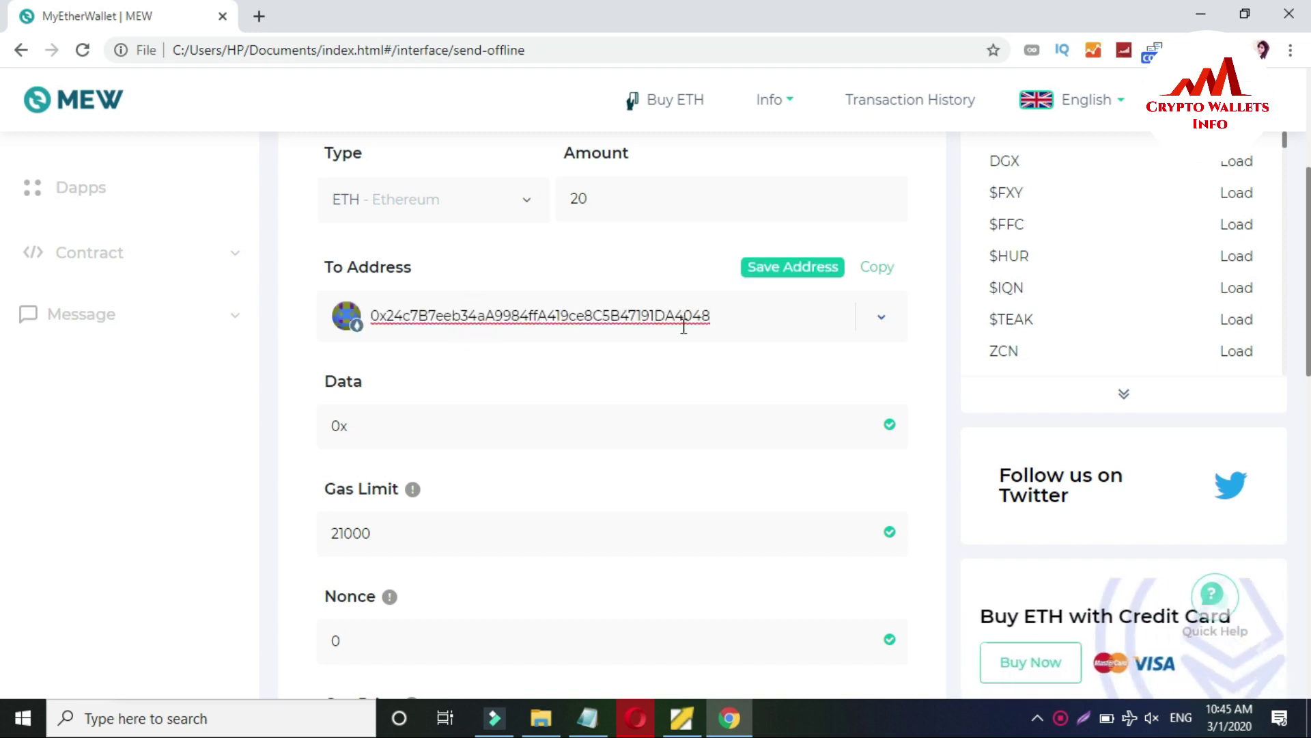
Review the offline transaction's data, gas limit, nonce and gas price fields, and choose a file from Downloads for the JSON import.
{"action": "scroll", "coordinate": [3, 357], "scroll_direction": "down", "scroll_amount": 5}
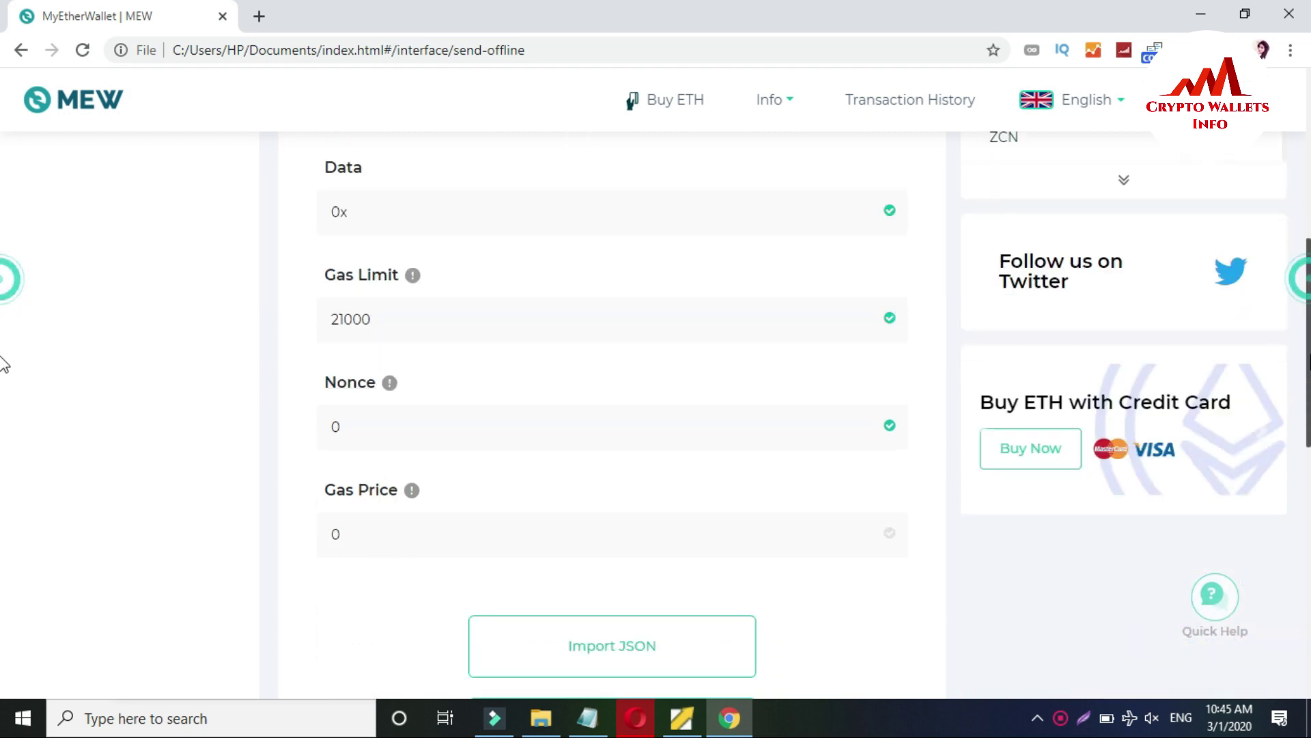
{"action": "scroll", "coordinate": [4, 410], "scroll_direction": "down", "scroll_amount": 1}
{"action": "scroll", "coordinate": [3, 410], "scroll_direction": "up", "scroll_amount": 3}
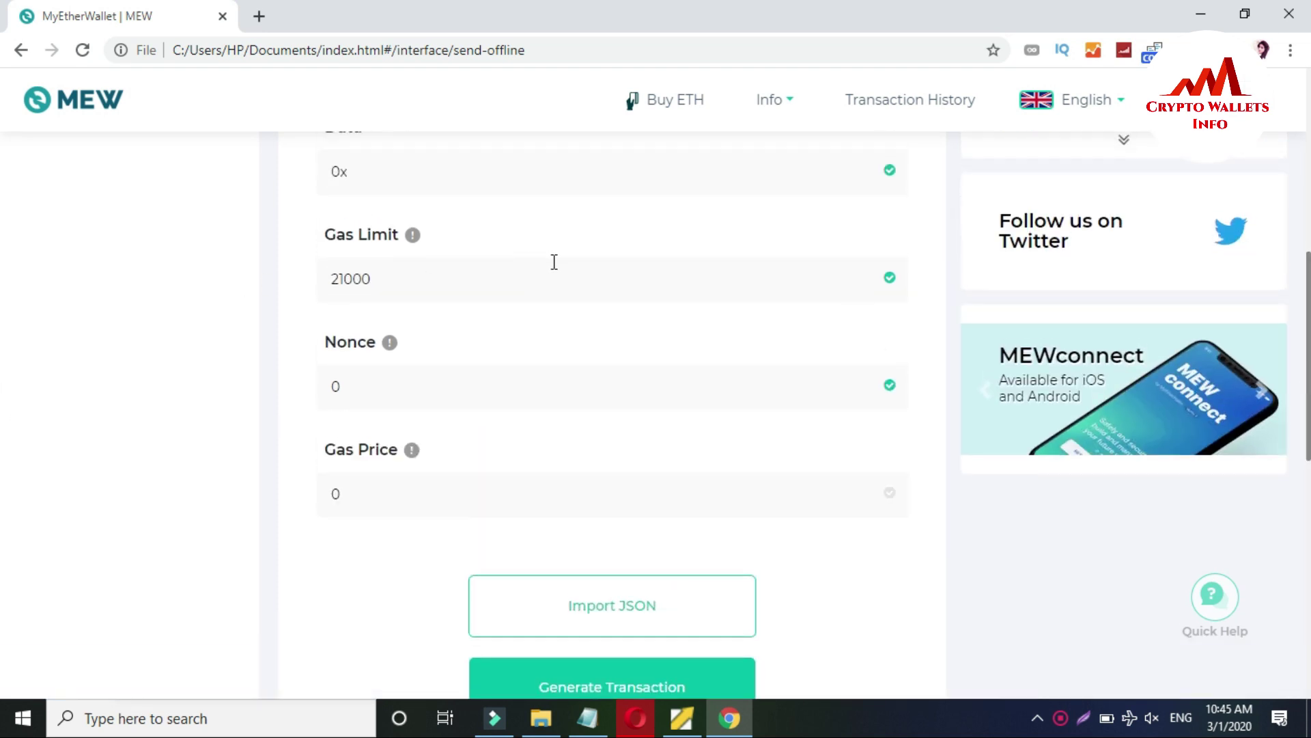
{"action": "scroll", "coordinate": [2, 399], "scroll_direction": "down", "scroll_amount": 3}
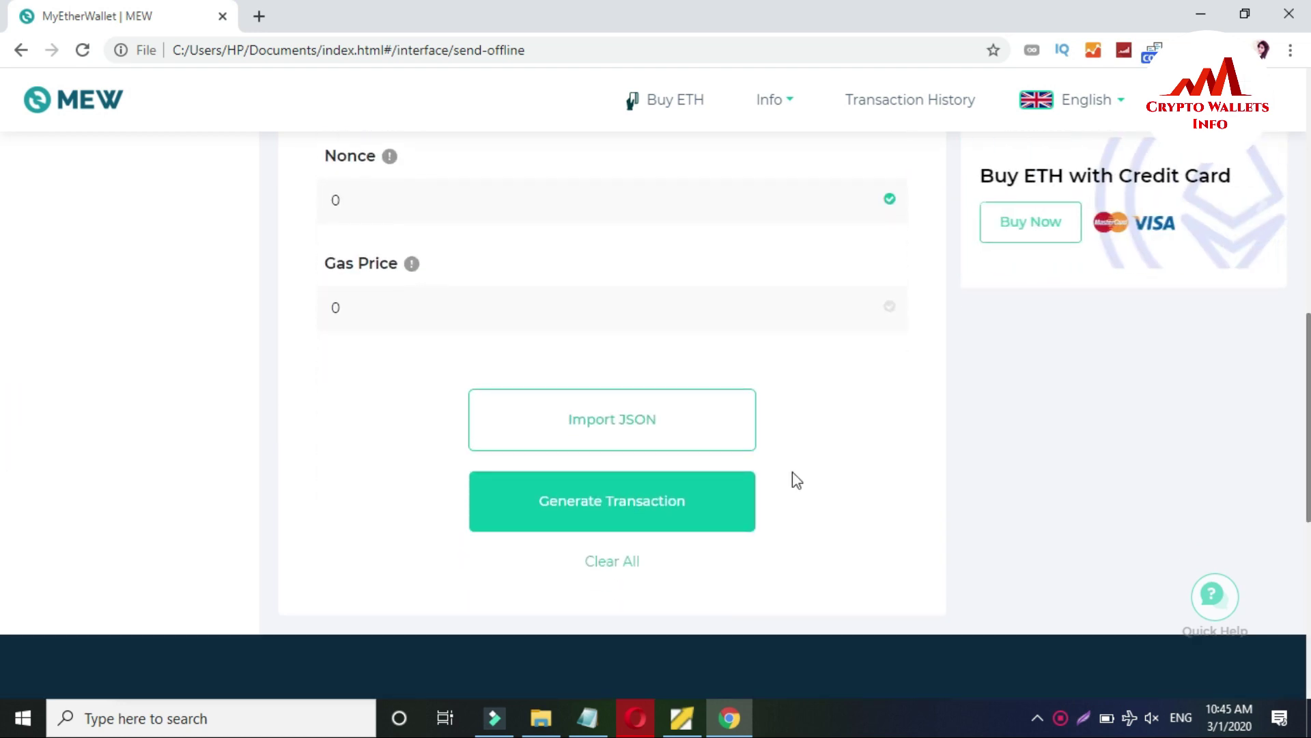
{"action": "left_click", "coordinate": [611, 423]}
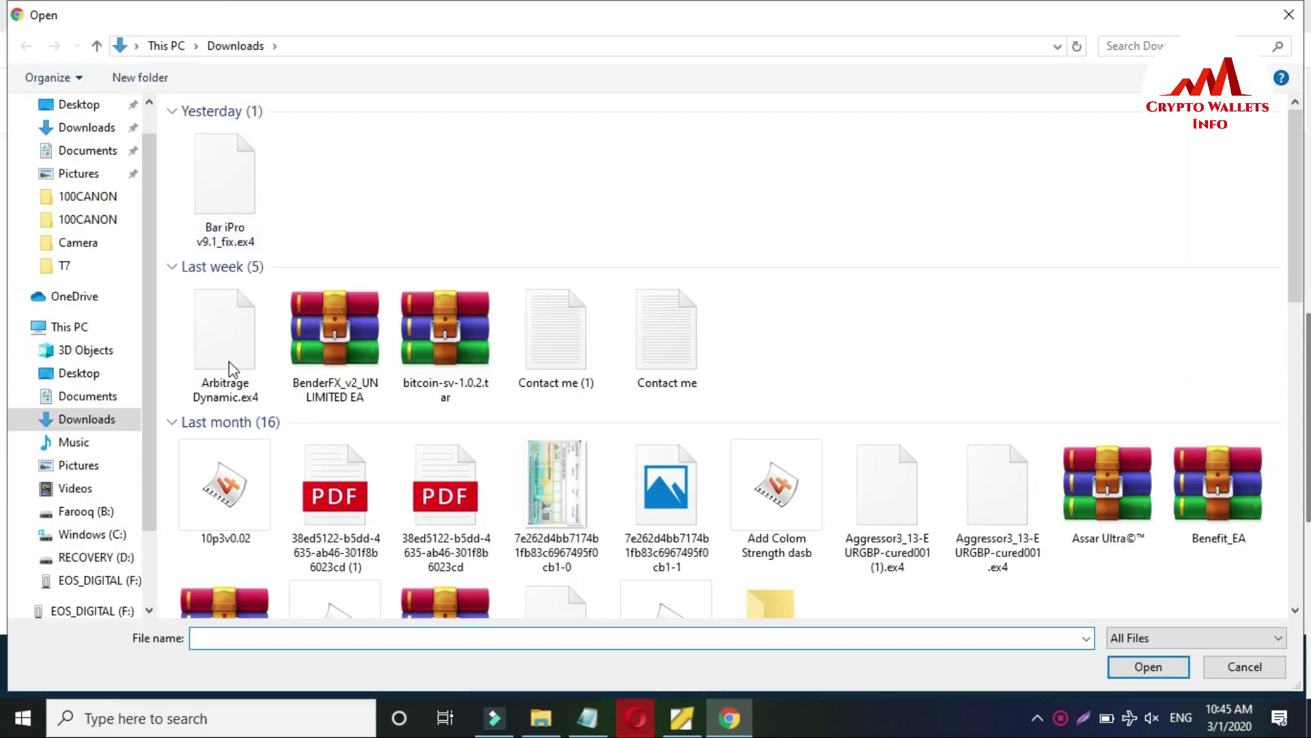
{"action": "double_click", "coordinate": [252, 339]}
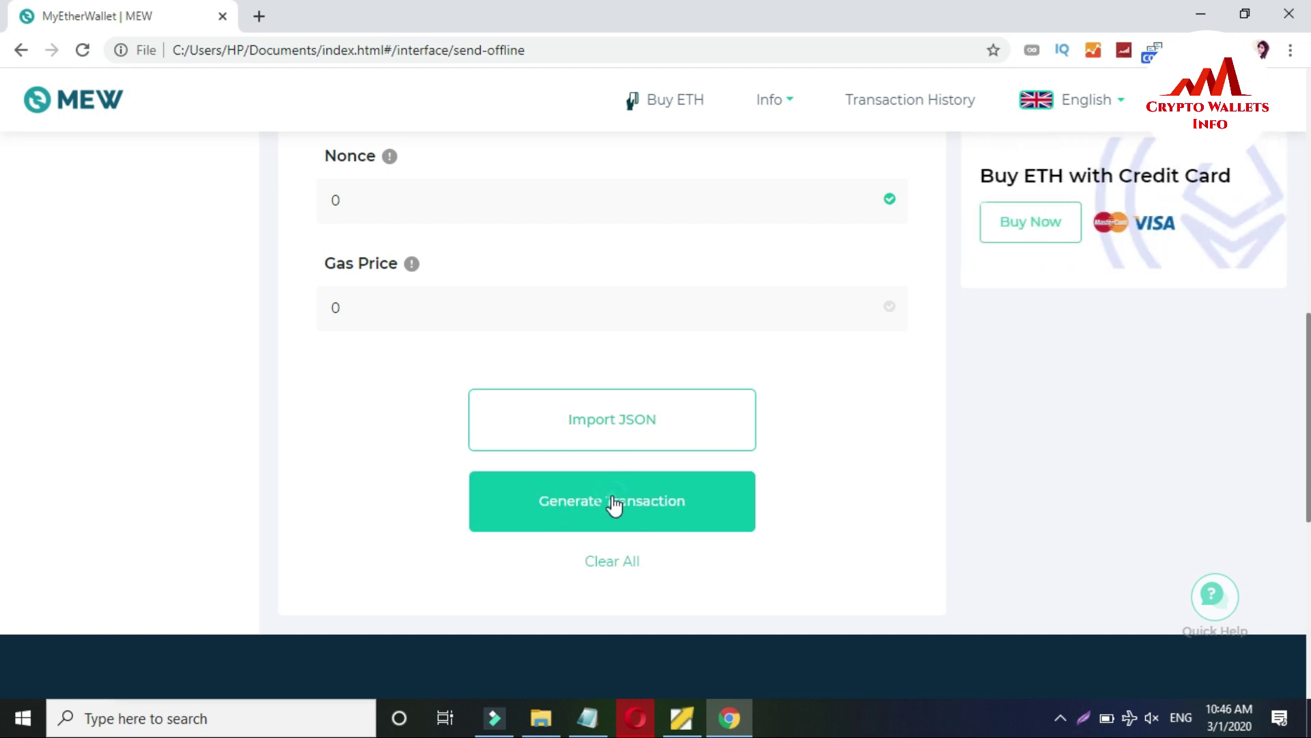
Generate the signed offline transaction, review its QR code and JSON download option, and copy the signed transaction to continue.
{"action": "left_click", "coordinate": [613, 499]}
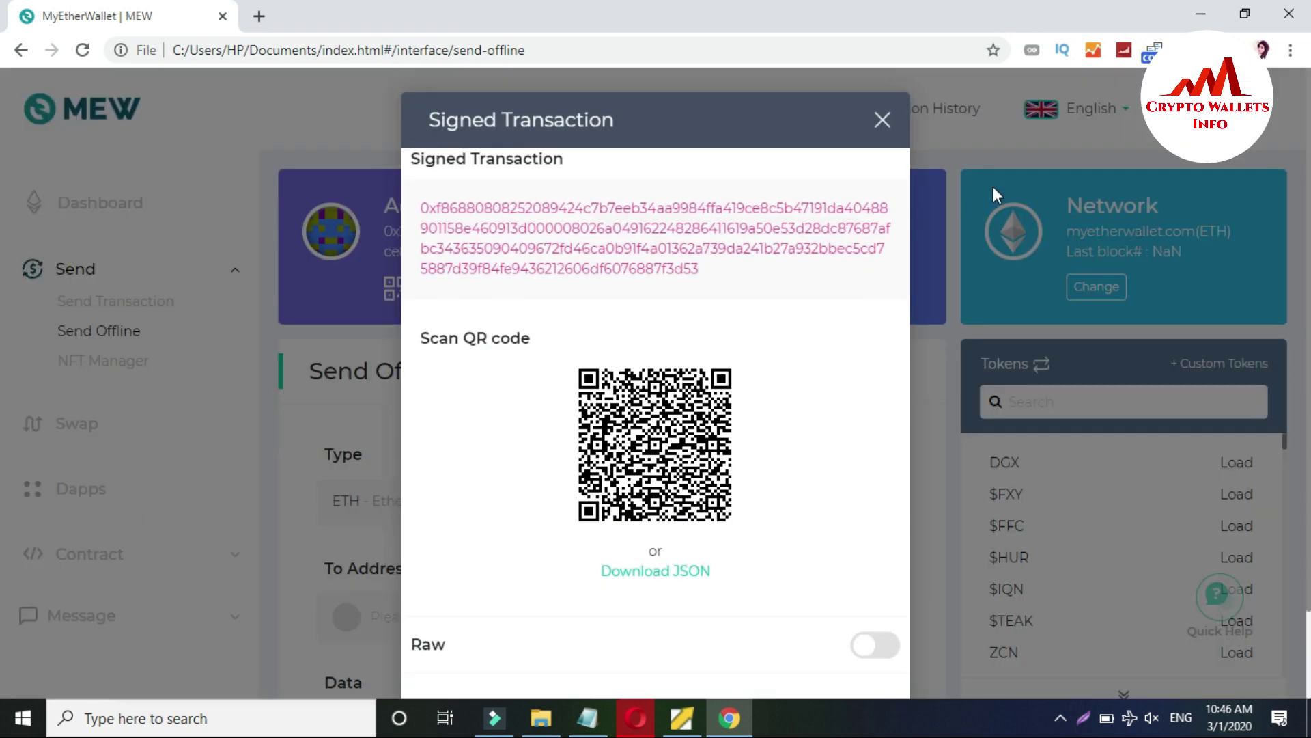
{"action": "scroll", "coordinate": [2, 205], "scroll_direction": "down", "scroll_amount": 1}
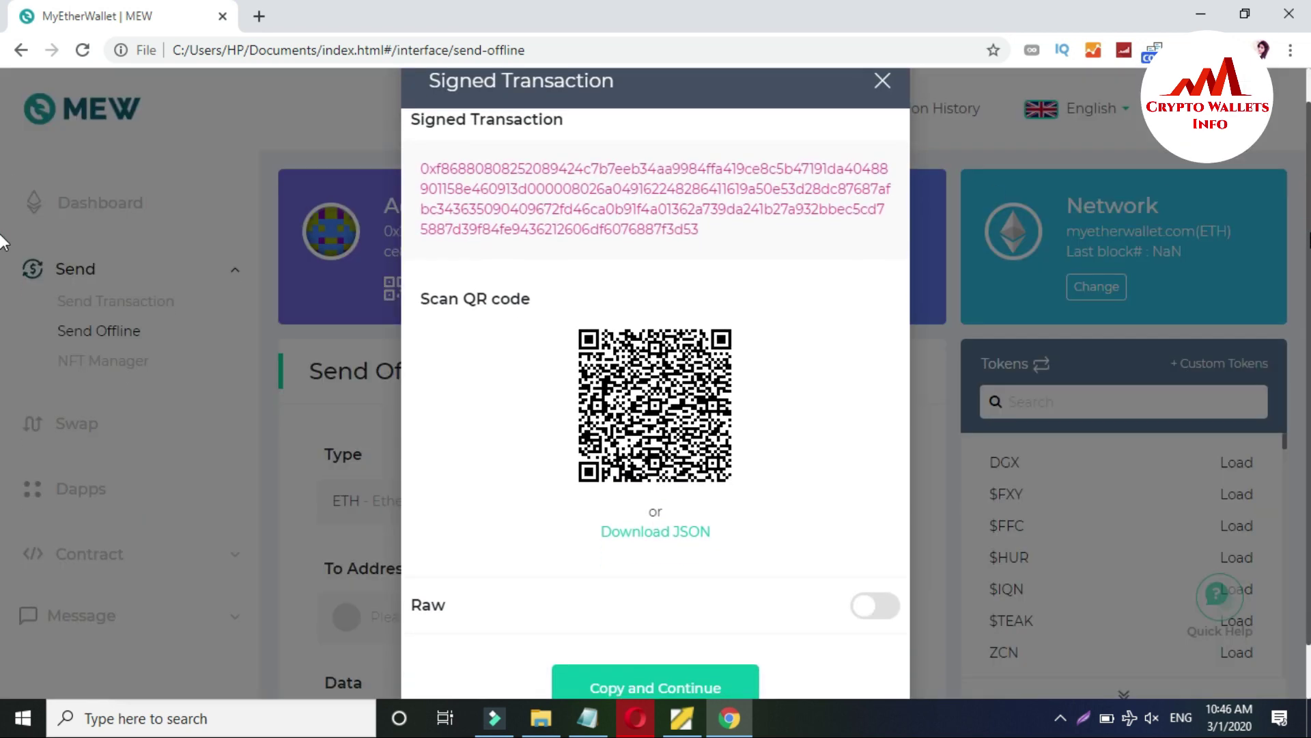
{"action": "scroll", "coordinate": [2, 273], "scroll_direction": "down", "scroll_amount": 1}
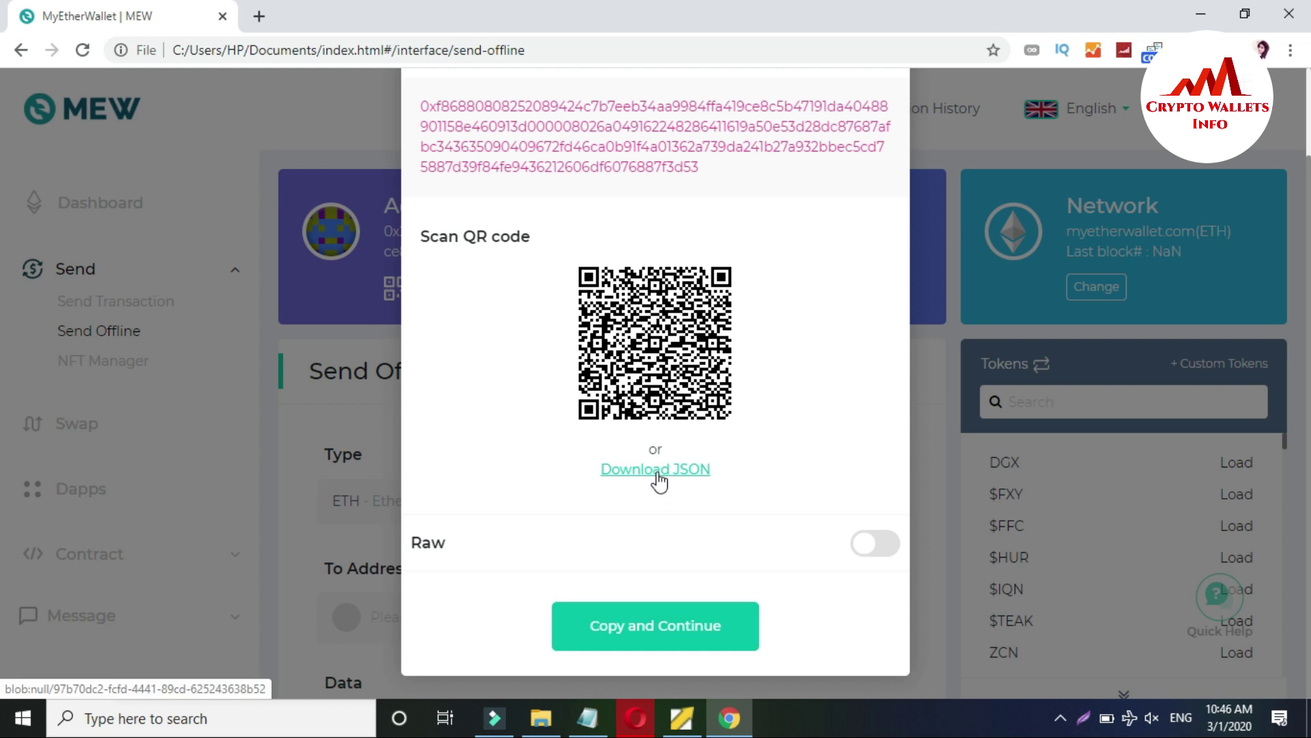
{"action": "left_click", "coordinate": [668, 627]}
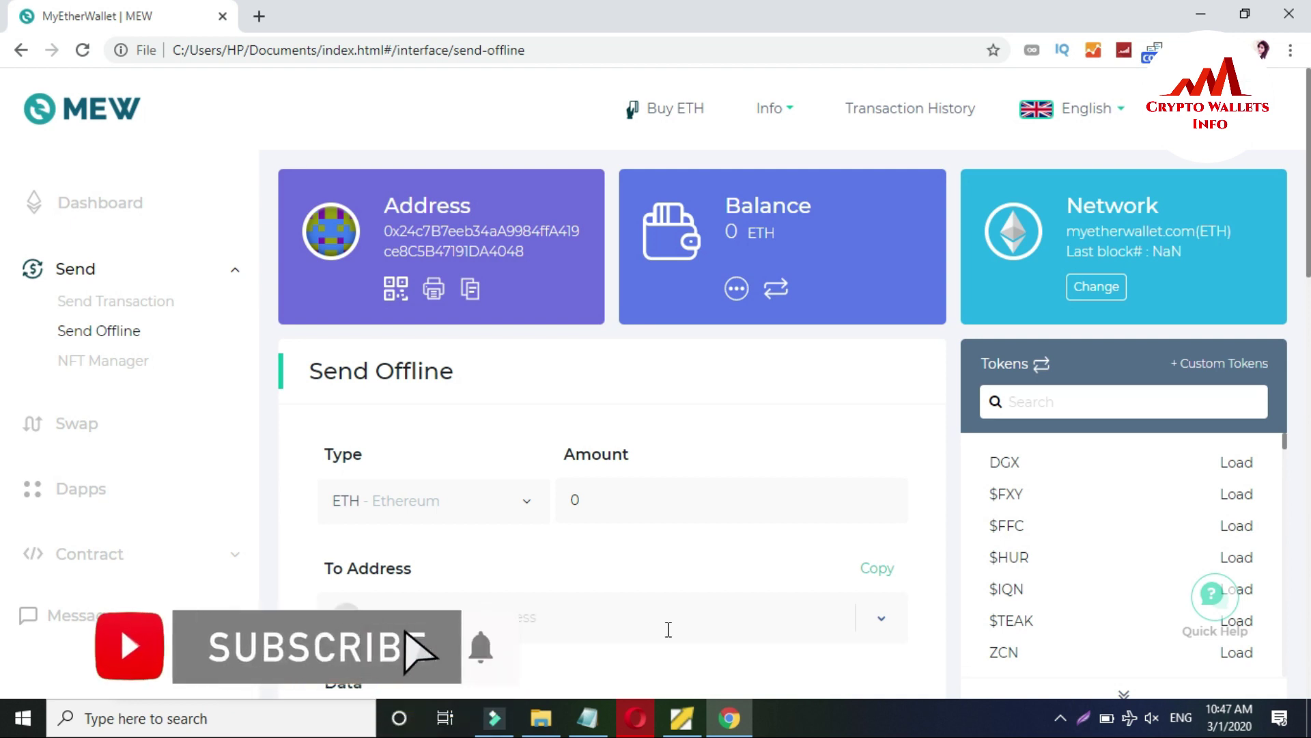
Switch to Opera and look over the Crypto Wallets Info YouTube channel and the cryptowalletsinfo.com home page.
{"action": "left_click", "coordinate": [636, 717]}
{"action": "left_click", "coordinate": [56, 14]}
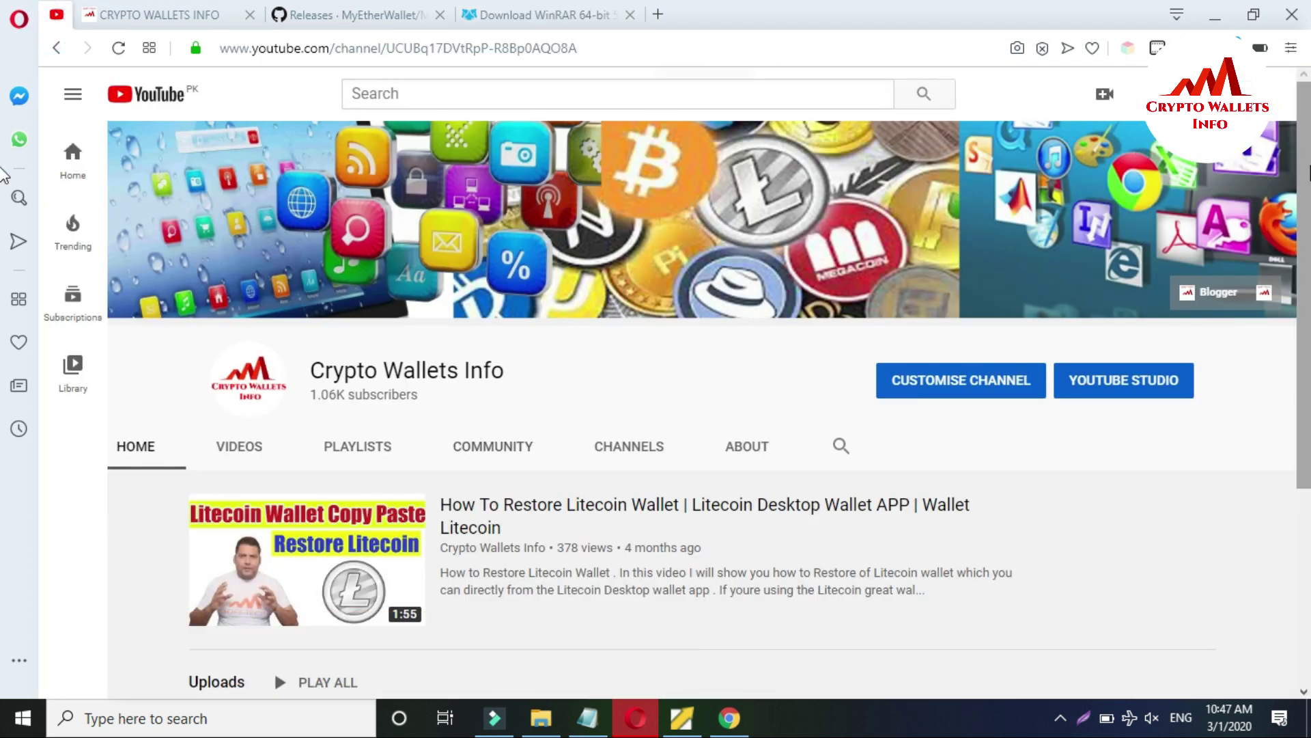
{"action": "scroll", "coordinate": [3, 175], "scroll_direction": "down", "scroll_amount": 4}
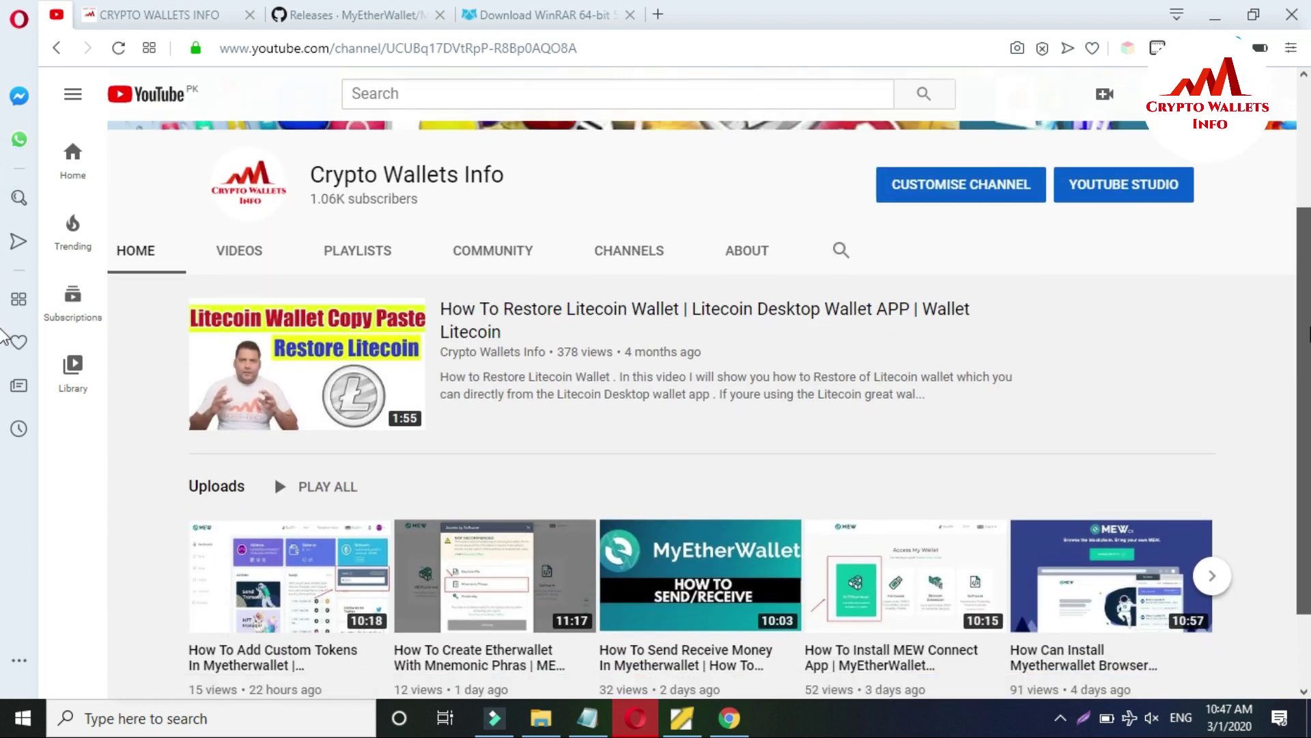
{"action": "scroll", "coordinate": [3, 359], "scroll_direction": "up", "scroll_amount": 4}
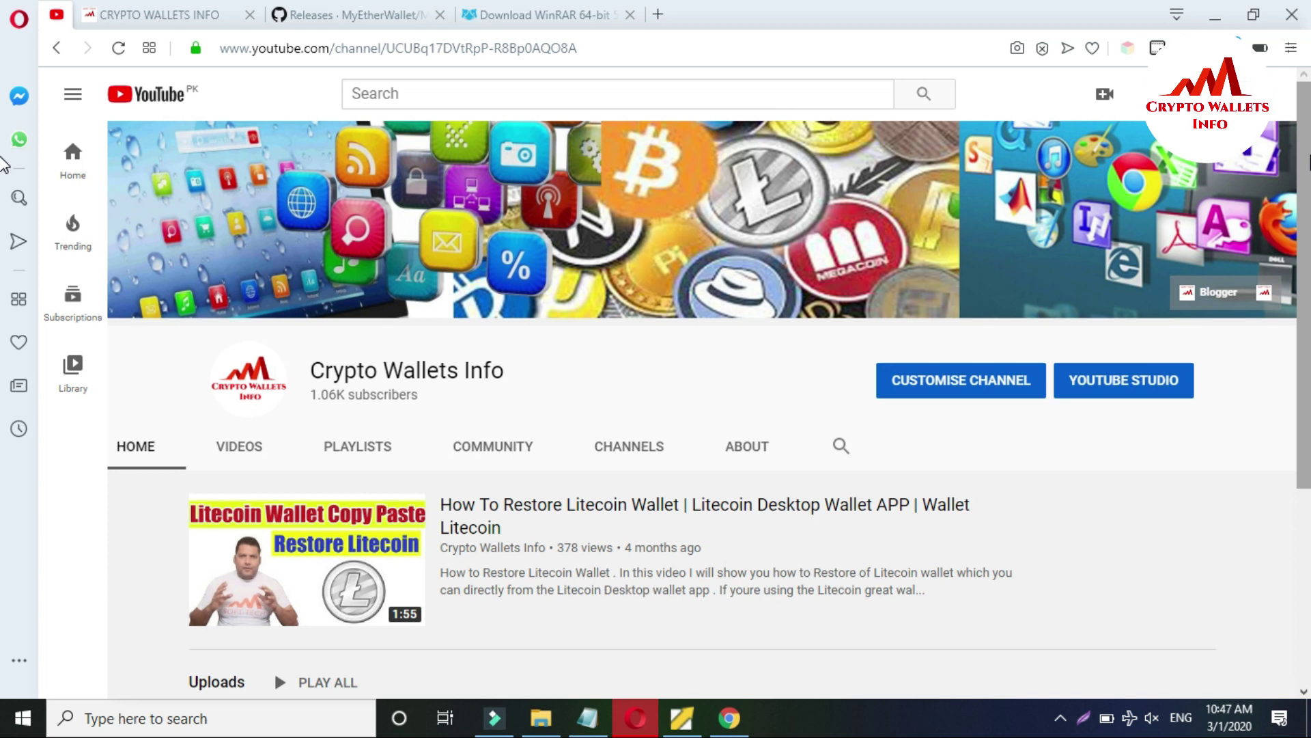
{"action": "left_click", "coordinate": [183, 14]}
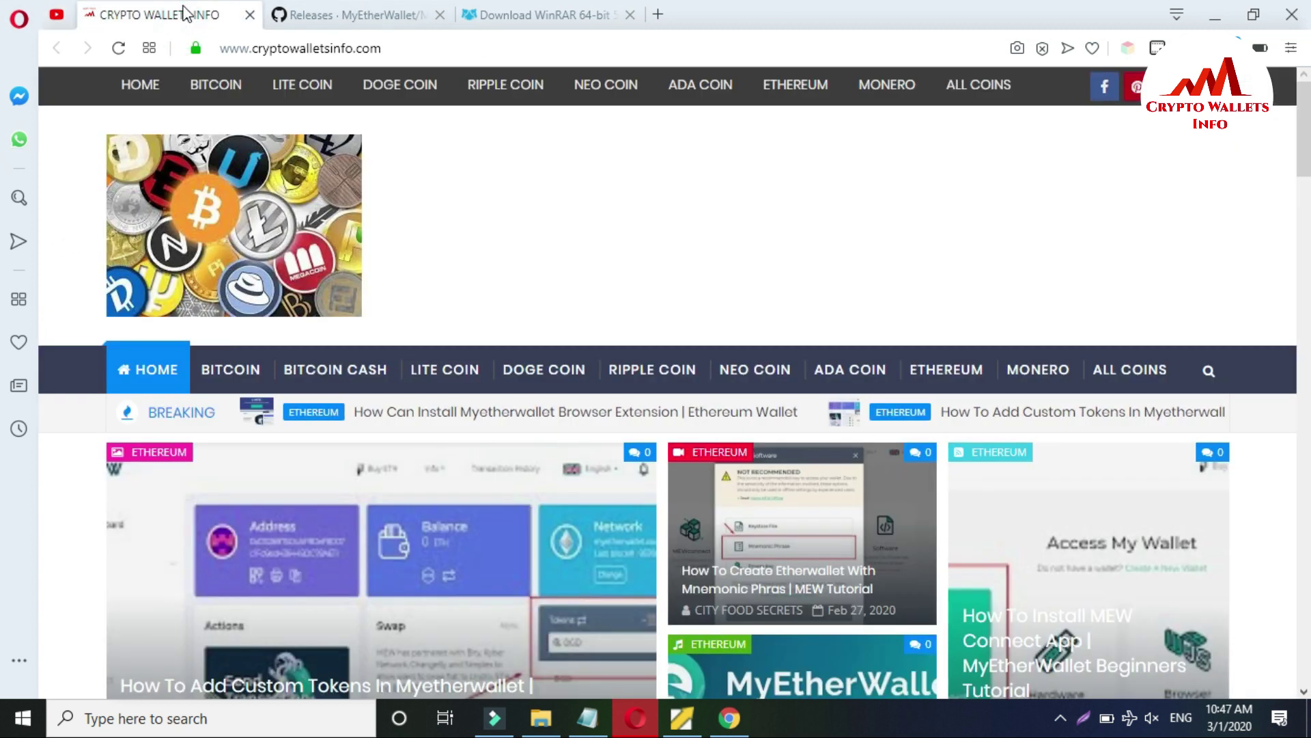